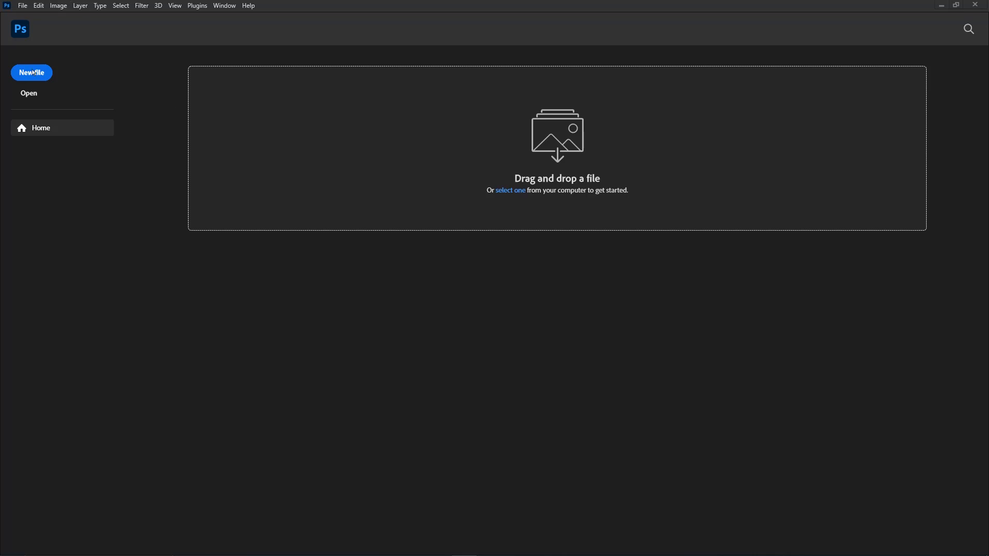
Step: Open 166 copy.png together with the portrait photo of the woman sitting on a mossy rock
{"action": "left_click", "coordinate": [38, 99]}
{"action": "left_click", "coordinate": [176, 85]}
{"action": "left_click", "coordinate": [120, 160], "text": "ctrl"}
{"action": "left_click", "coordinate": [412, 261]}
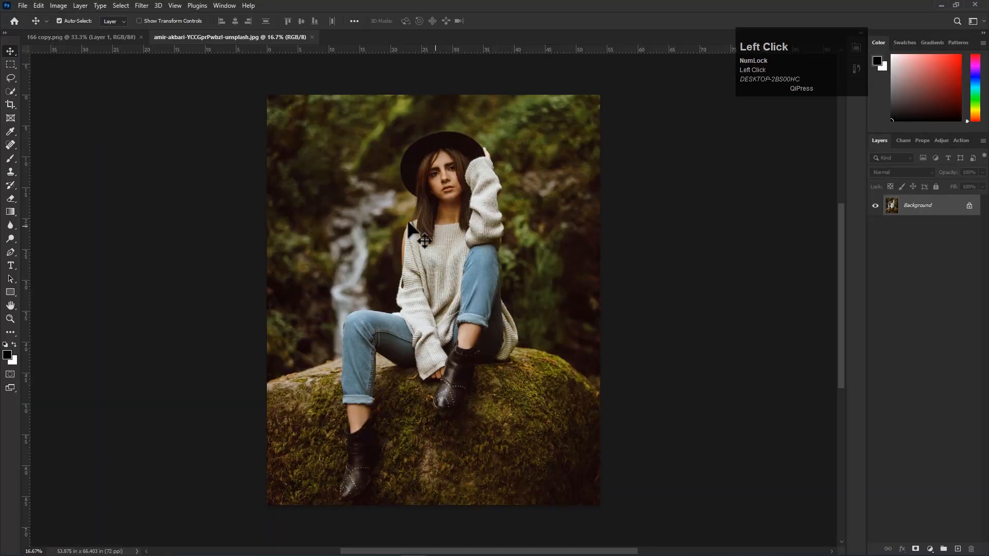
Step: In 166 copy.png, delete the profile header with the avatar, username and location from the post frame using a rectangular selection
{"action": "key", "text": "ctrl+Tab"}
{"action": "key", "text": "ctrl+Tab"}
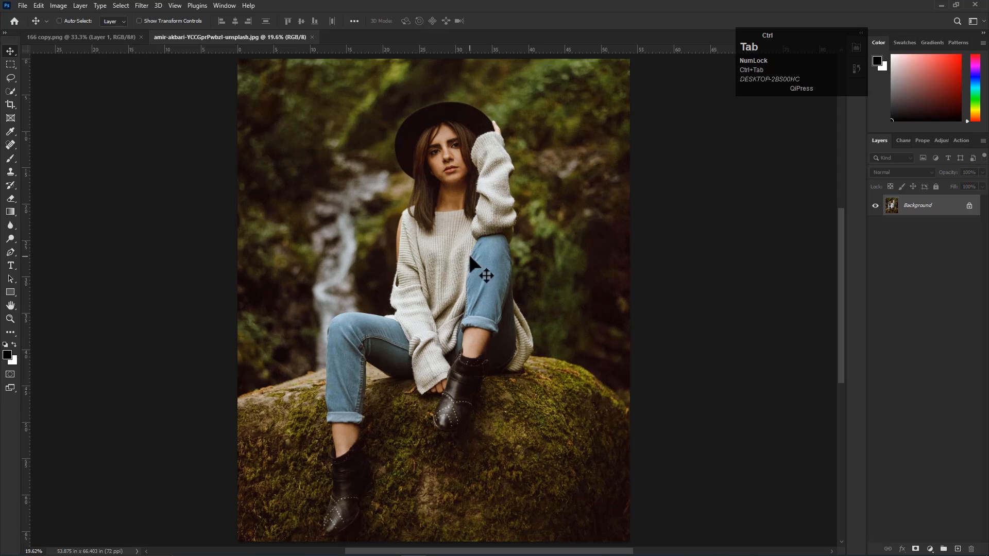
{"action": "key", "text": "ctrl+Tab"}
{"action": "scroll", "coordinate": [397, 178], "scroll_direction": "up", "scroll_amount": 1}
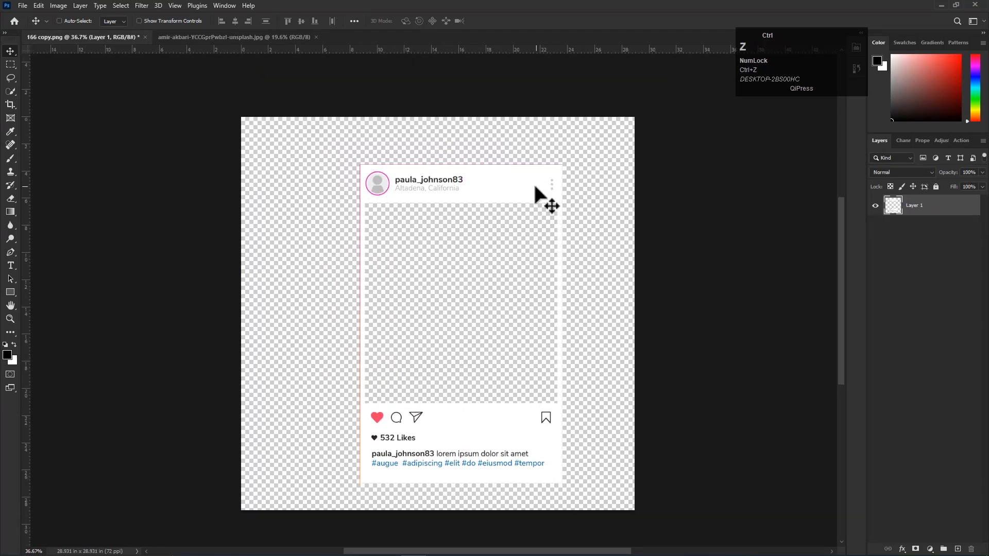
{"action": "scroll", "coordinate": [448, 176], "scroll_direction": "up", "scroll_amount": 2}
{"action": "left_click", "coordinate": [11, 65]}
{"action": "mouse_move", "coordinate": [287, 136]}
{"action": "left_mouse_down"}
{"action": "mouse_move", "coordinate": [594, 175]}
{"action": "mouse_move", "coordinate": [599, 185]}
{"action": "left_mouse_up"}
{"action": "key", "text": "Delete"}
{"action": "left_click", "coordinate": [445, 182]}
{"action": "key", "text": "v"}
Step: Create a new custom document of 1080 x 1350 pixels at 300 pixels/inch with a white background
{"action": "left_click", "coordinate": [23, 5]}
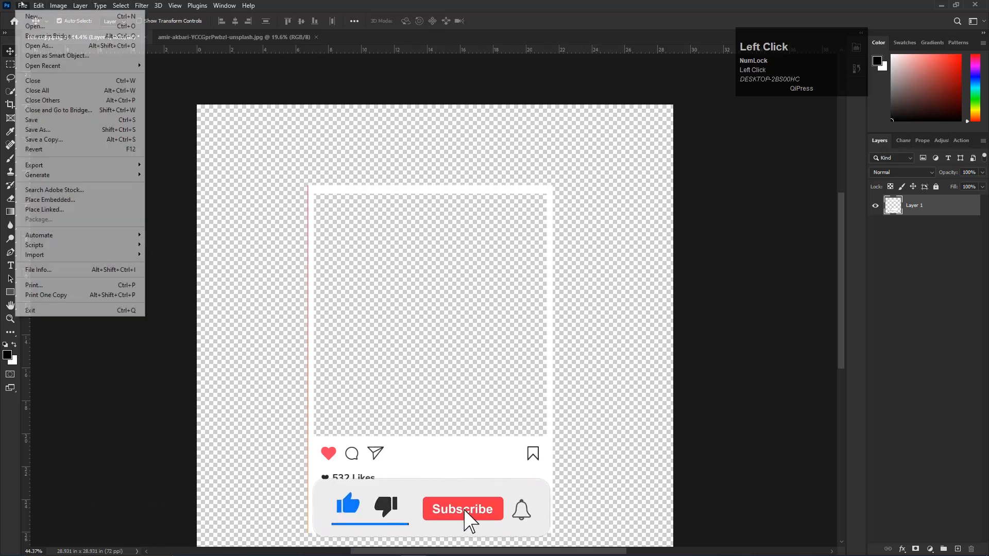
{"action": "left_click", "coordinate": [29, 15]}
{"action": "left_click", "coordinate": [366, 186]}
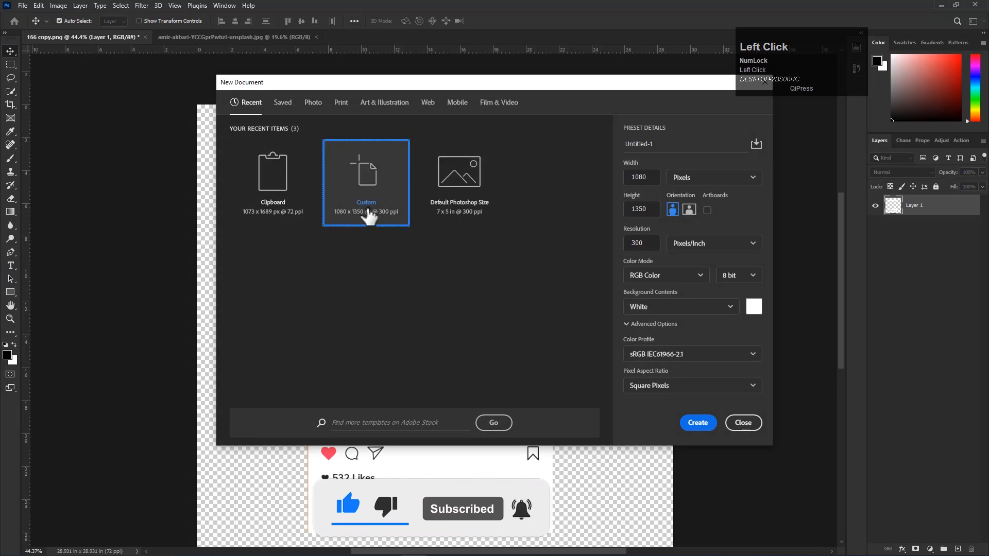
{"action": "left_click", "coordinate": [650, 177]}
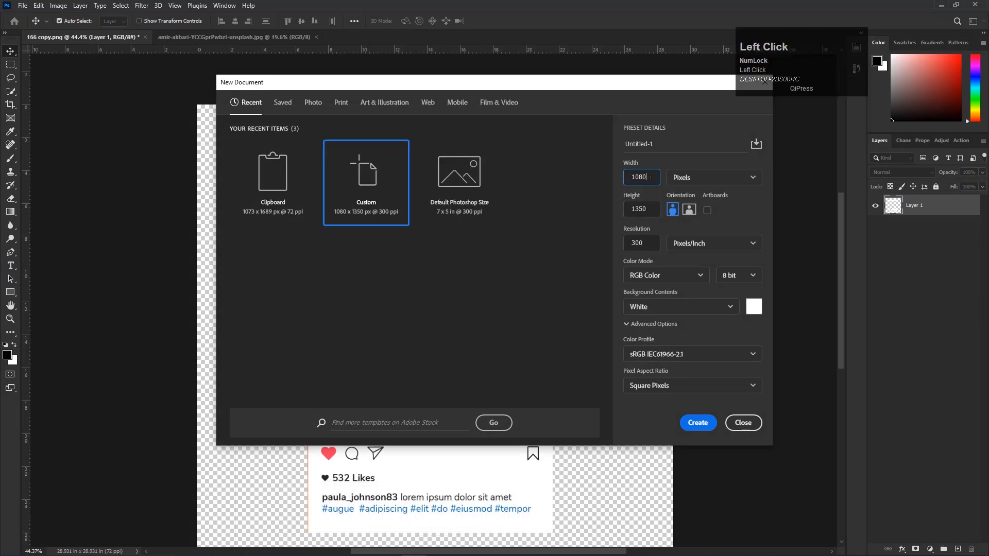
{"action": "left_click", "coordinate": [714, 177]}
{"action": "left_click", "coordinate": [685, 201]}
{"action": "left_click", "coordinate": [698, 423]}
Step: Copy the post frame from 166 copy.png into the Untitled-1 document
{"action": "left_click", "coordinate": [216, 37]}
{"action": "left_click", "coordinate": [90, 38]}
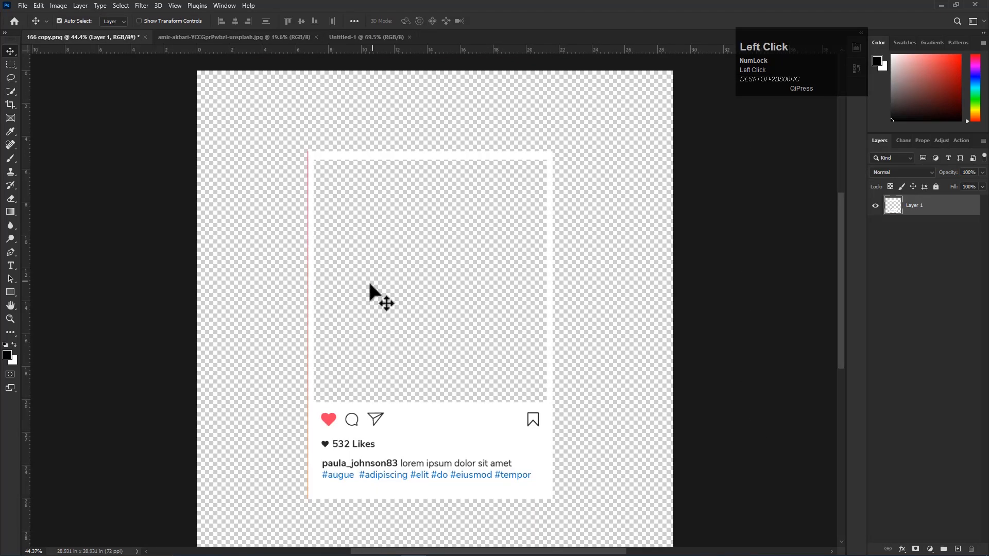
{"action": "left_click_drag", "start_coordinate": [408, 410], "coordinate": [453, 380]}
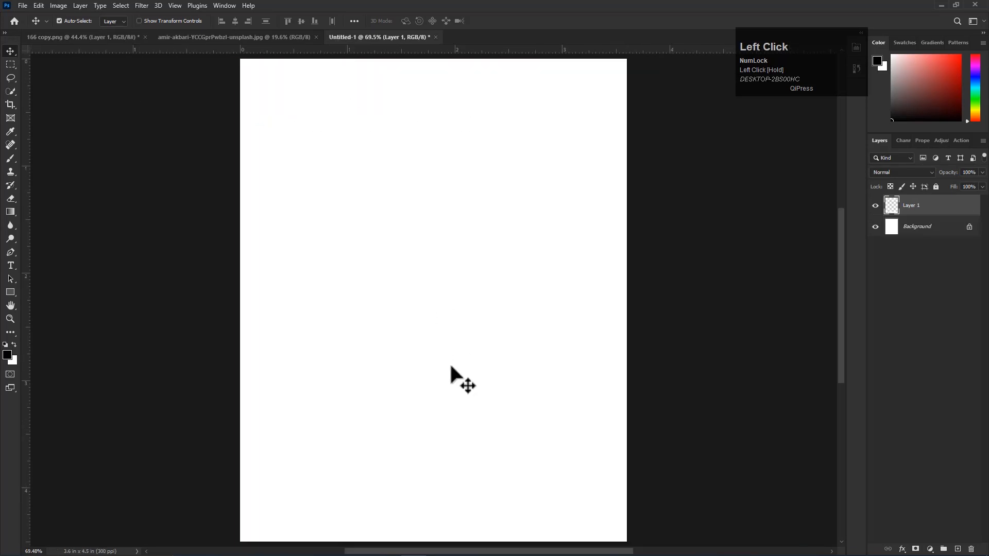
{"action": "scroll", "coordinate": [453, 380], "scroll_direction": "down", "scroll_amount": 2}
Step: Scale the post frame to about 58% and move it to the middle of the canvas
{"action": "key", "text": "ctrl+t"}
{"action": "left_click_drag", "start_coordinate": [461, 163], "coordinate": [463, 247]}
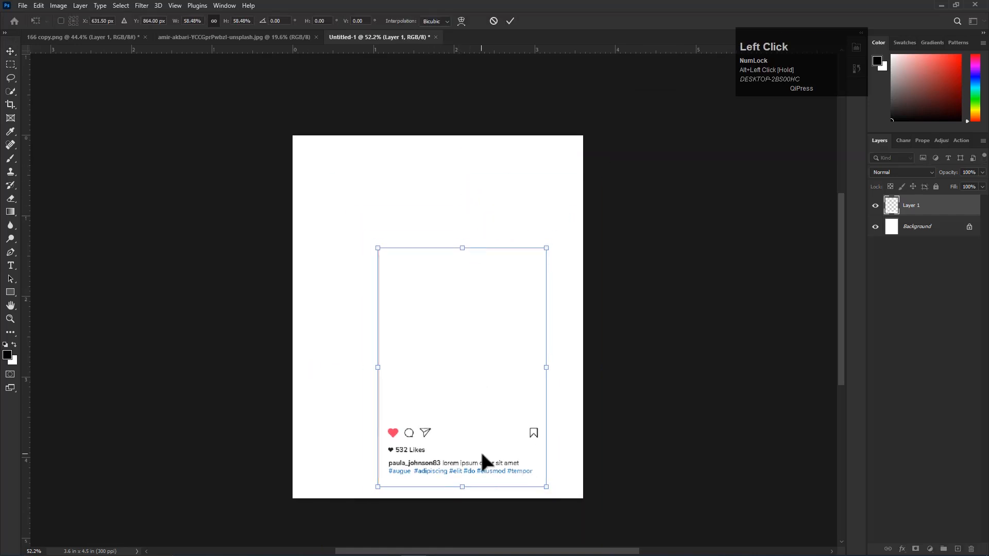
{"action": "left_click_drag", "start_coordinate": [480, 451], "coordinate": [450, 402]}
{"action": "double_click", "coordinate": [452, 401]}
Step: Add a light pink Solid Color fill layer between the Background and the post frame, keeping the frame visible
{"action": "left_click", "coordinate": [875, 206]}
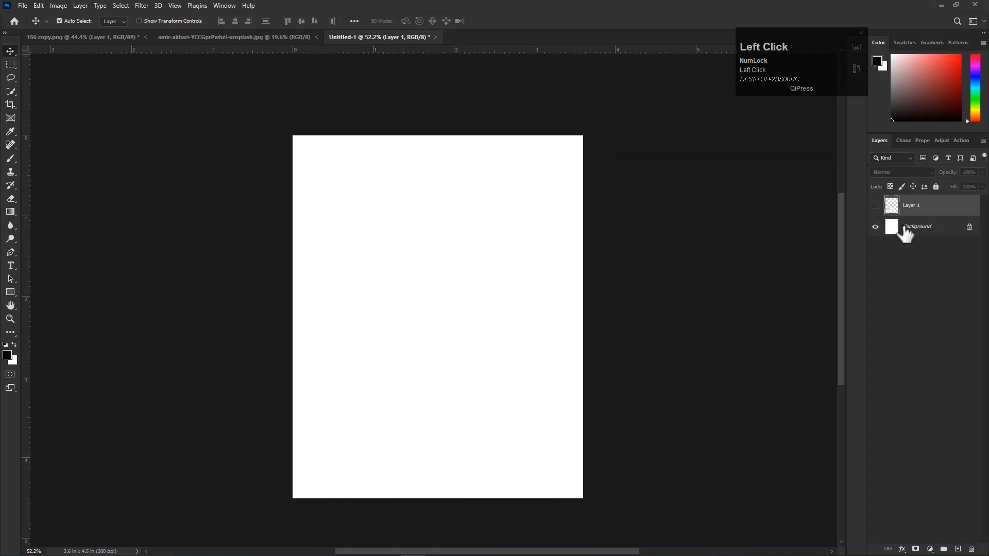
{"action": "left_click", "coordinate": [903, 229]}
{"action": "left_click", "coordinate": [930, 549]}
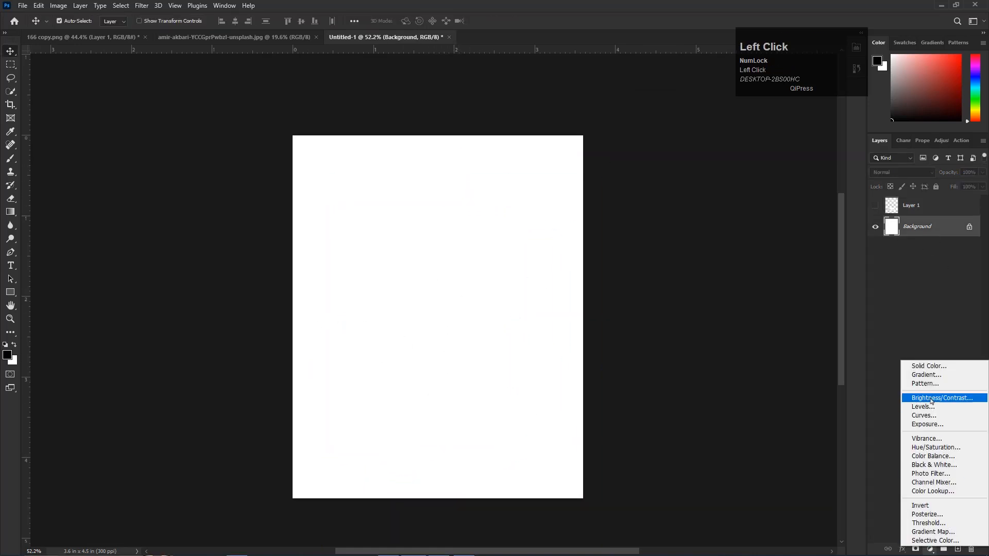
{"action": "left_click", "coordinate": [927, 369]}
{"action": "left_click", "coordinate": [677, 207]}
{"action": "left_click_drag", "start_coordinate": [677, 207], "coordinate": [633, 182]}
{"action": "left_click", "coordinate": [843, 171]}
{"action": "left_click", "coordinate": [876, 207]}
{"action": "key", "text": "ctrl+0"}
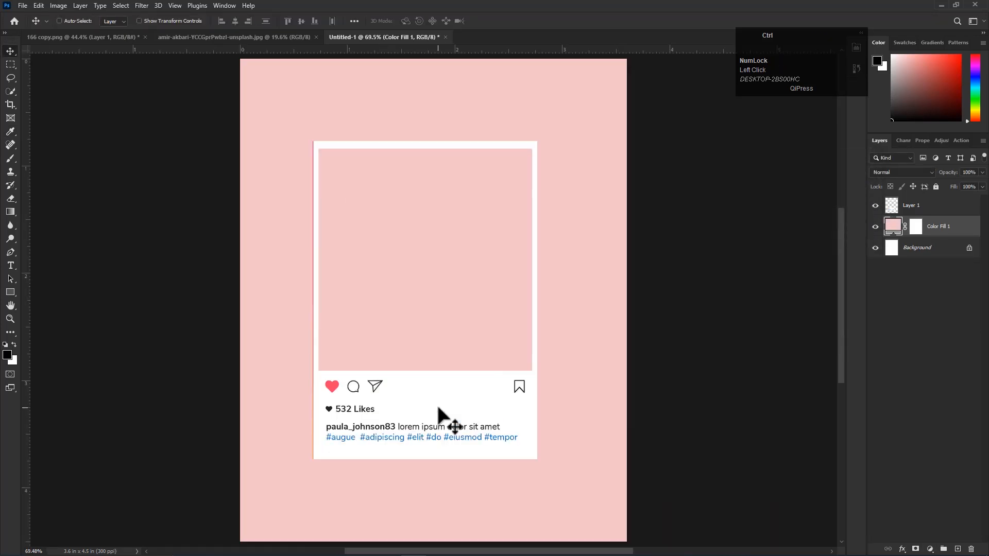
Step: Enlarge the post frame slightly and centre it on the pink canvas
{"action": "left_click", "coordinate": [439, 405]}
{"action": "key", "text": "ctrl+t"}
{"action": "left_click_drag", "start_coordinate": [438, 404], "coordinate": [448, 396]}
{"action": "left_click_drag", "start_coordinate": [432, 456], "coordinate": [434, 465]}
{"action": "left_click_drag", "start_coordinate": [442, 423], "coordinate": [442, 420]}
{"action": "double_click", "coordinate": [442, 420]}
Step: Copy the portrait photo into Untitled-1 as a layer above the post frame
{"action": "left_click", "coordinate": [235, 37]}
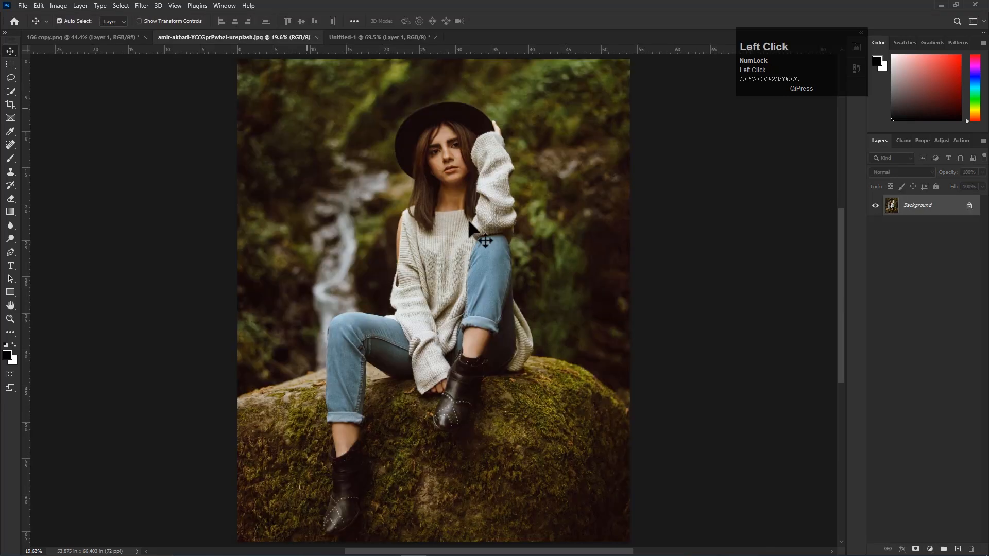
{"action": "left_click", "coordinate": [419, 280]}
{"action": "left_click", "coordinate": [583, 235]}
{"action": "left_click_drag", "start_coordinate": [463, 304], "coordinate": [406, 289]}
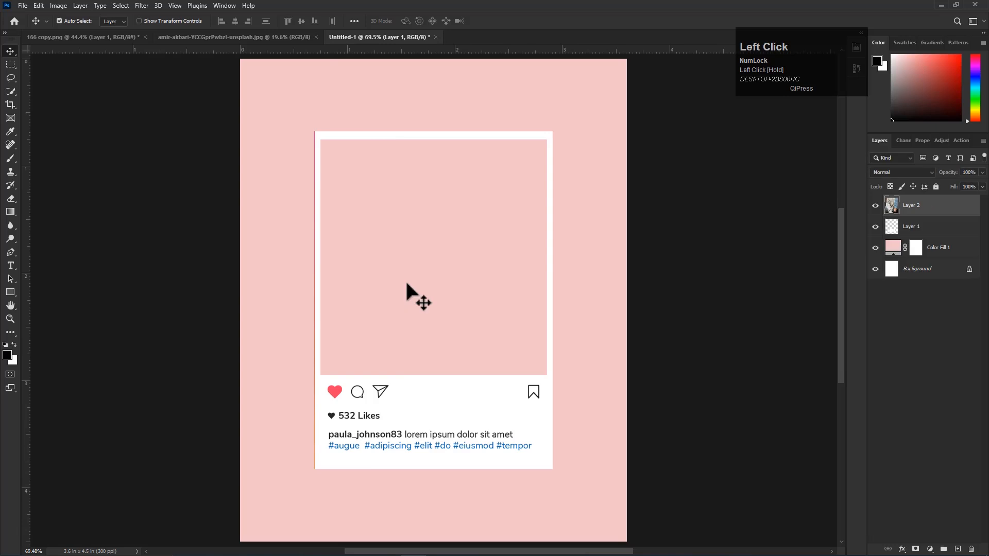
Step: Scale the portrait photo to about 21% and centre it over the post frame
{"action": "scroll", "coordinate": [416, 292], "scroll_direction": "down", "scroll_amount": 2}
{"action": "key", "text": "ctrl+t"}
{"action": "scroll", "coordinate": [640, 299], "scroll_direction": "down", "scroll_amount": 2}
{"action": "left_click_drag", "start_coordinate": [711, 289], "coordinate": [488, 338]}
{"action": "key", "text": "Return"}
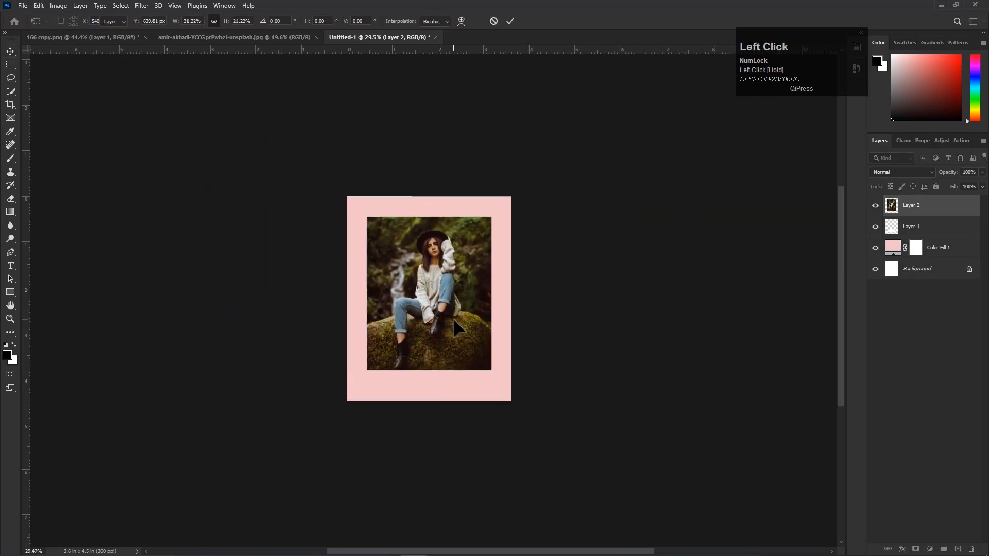
{"action": "key", "text": "ctrl+0"}
Step: Hide the photo and fill the frame's picture opening with a black rectangle on a new layer above the frame
{"action": "left_click", "coordinate": [875, 206]}
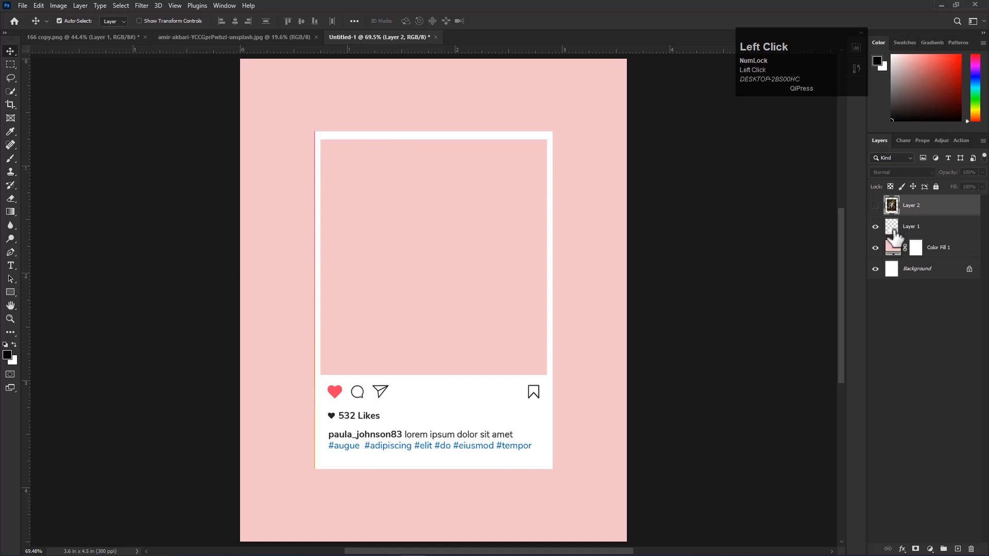
{"action": "scroll", "coordinate": [342, 320], "scroll_direction": "up", "scroll_amount": 2}
{"action": "left_click", "coordinate": [912, 226]}
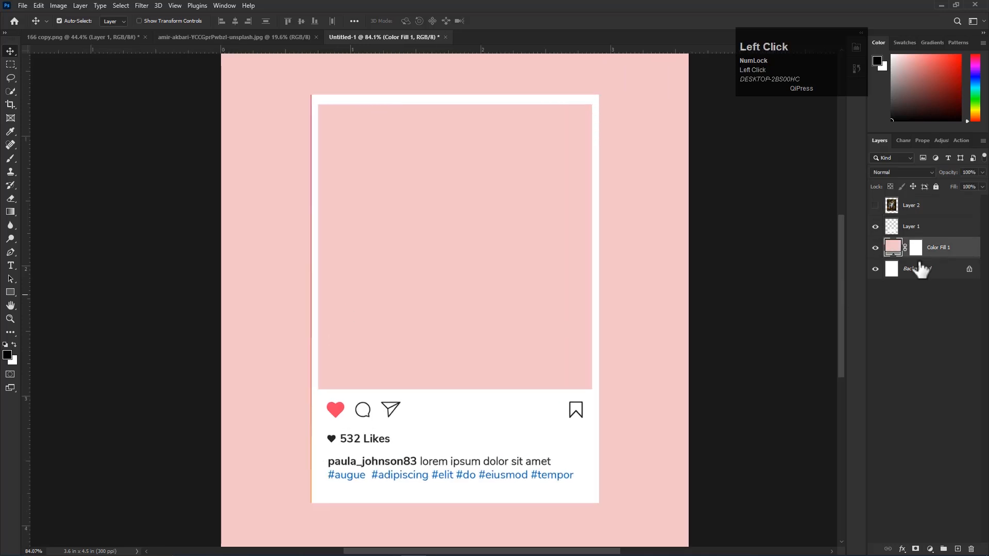
{"action": "left_click", "coordinate": [957, 549]}
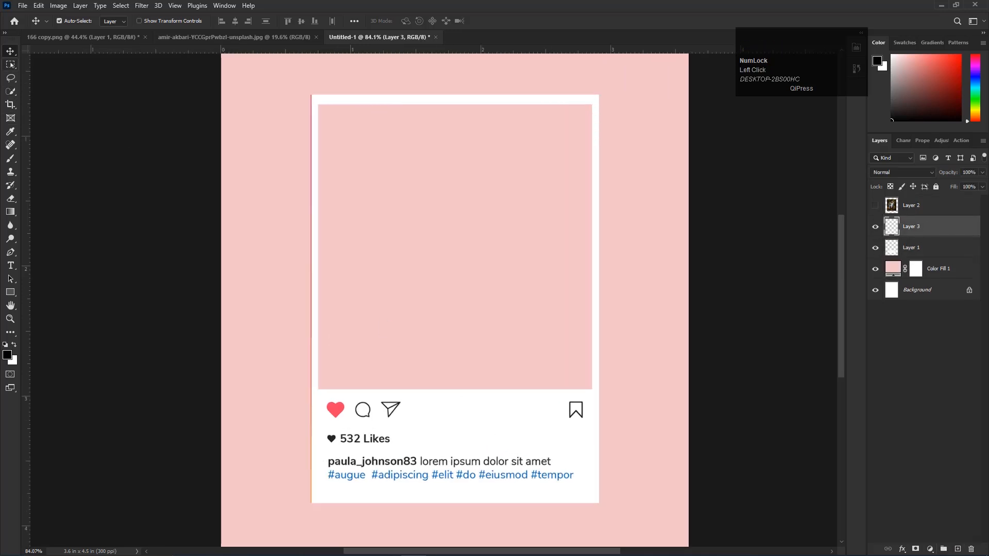
{"action": "key", "text": "m"}
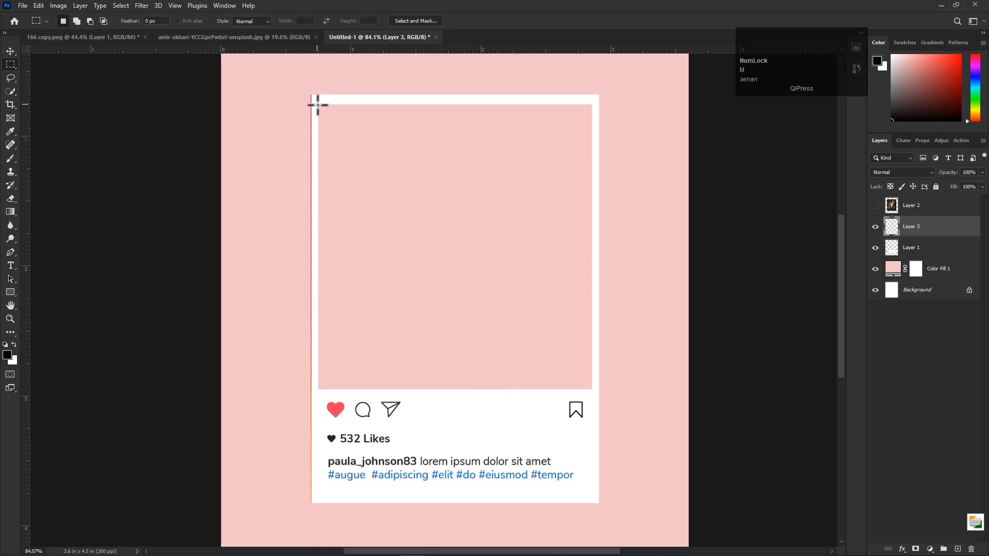
{"action": "left_click_drag", "start_coordinate": [318, 104], "coordinate": [592, 389]}
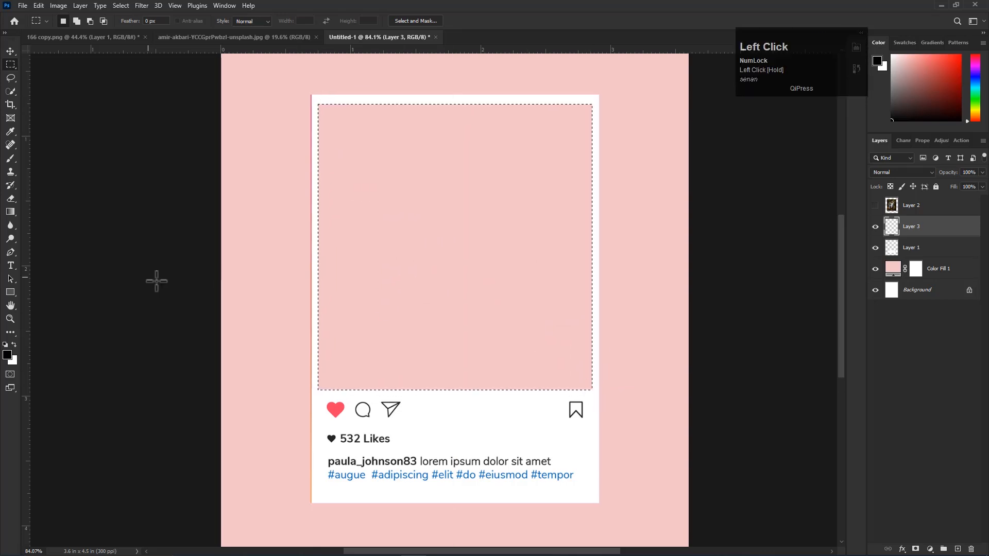
{"action": "key", "text": "alt+BackSpace"}
{"action": "key", "text": "ctrl+d"}
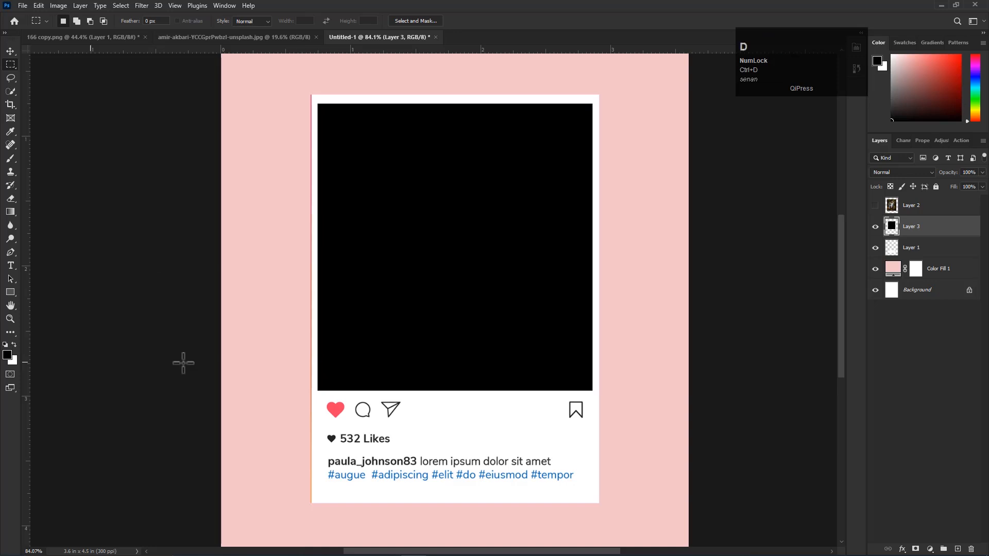
Step: Show the photo layer again and clip it to the black rectangle with a clipping mask
{"action": "left_click", "coordinate": [10, 51]}
{"action": "left_click", "coordinate": [875, 206]}
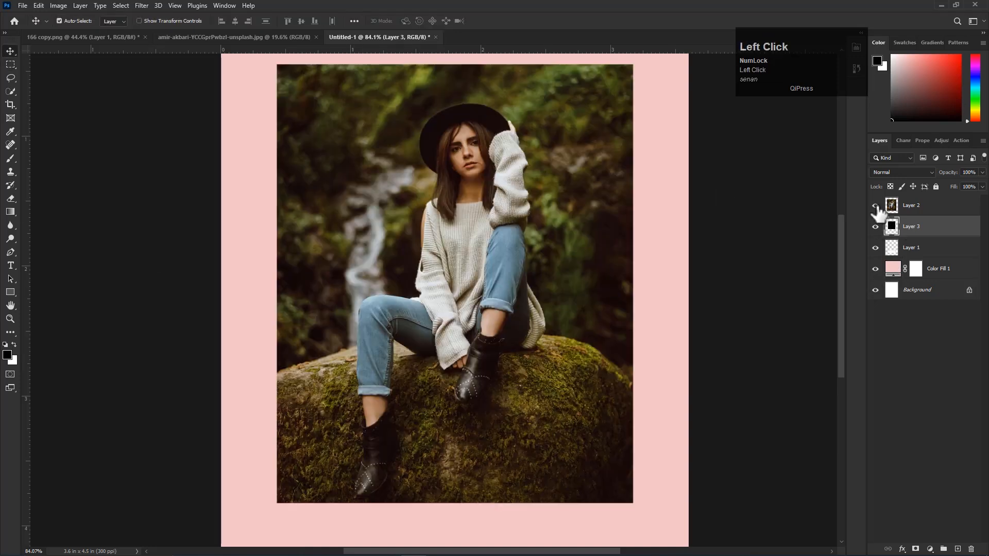
{"action": "right_click", "coordinate": [923, 212]}
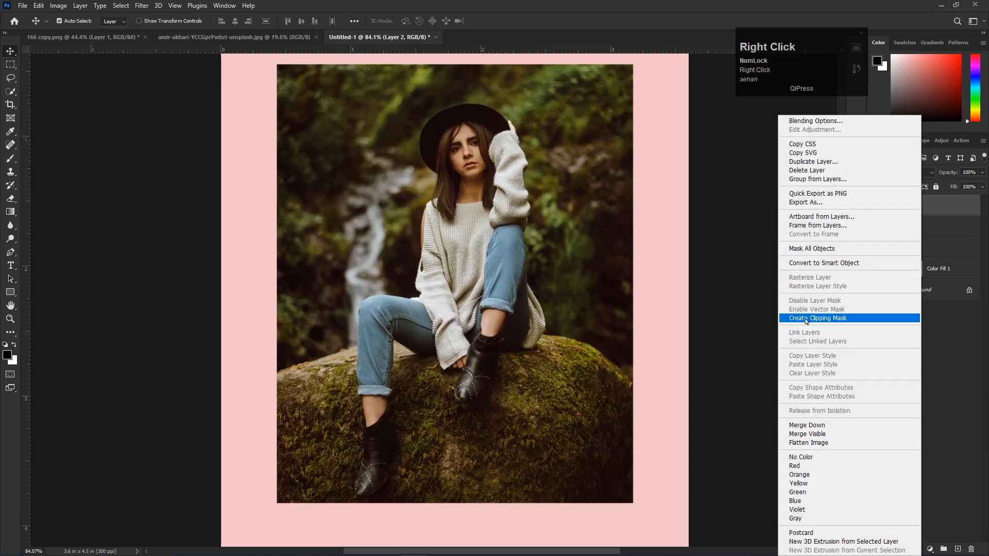
{"action": "left_click", "coordinate": [826, 319]}
Step: Move the clipped photo slightly down so the whole hat fits inside the frame's picture area
{"action": "key", "text": "ctrl+t"}
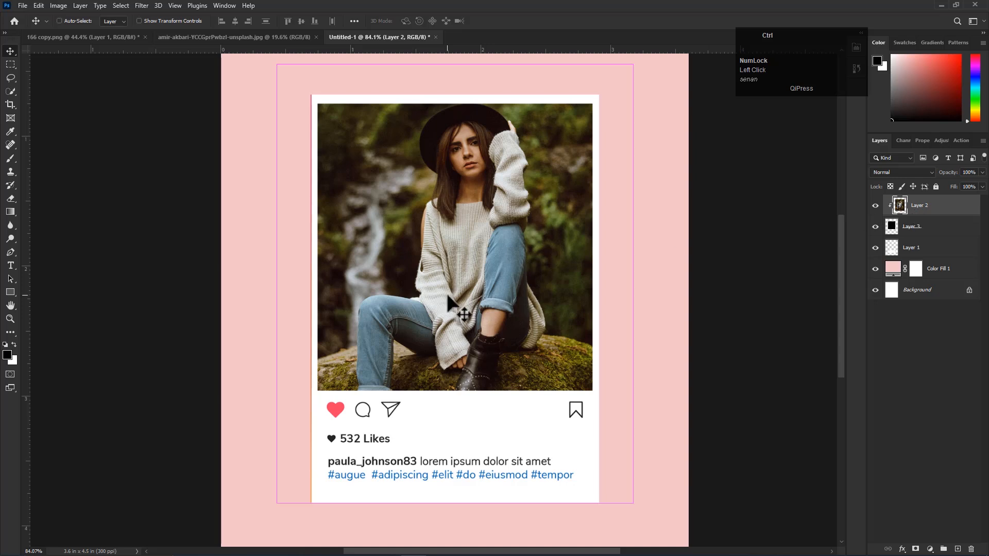
{"action": "left_click_drag", "start_coordinate": [455, 316], "coordinate": [452, 317]}
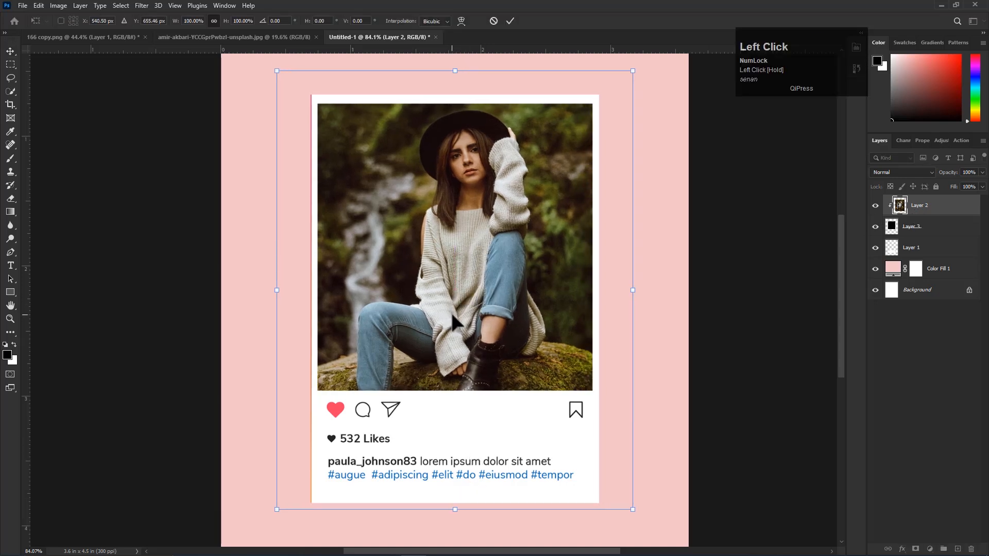
{"action": "double_click", "coordinate": [451, 317]}
Step: Duplicate the Background layer in the portrait photo document and select the woman with Select Subject
{"action": "left_click", "coordinate": [261, 40]}
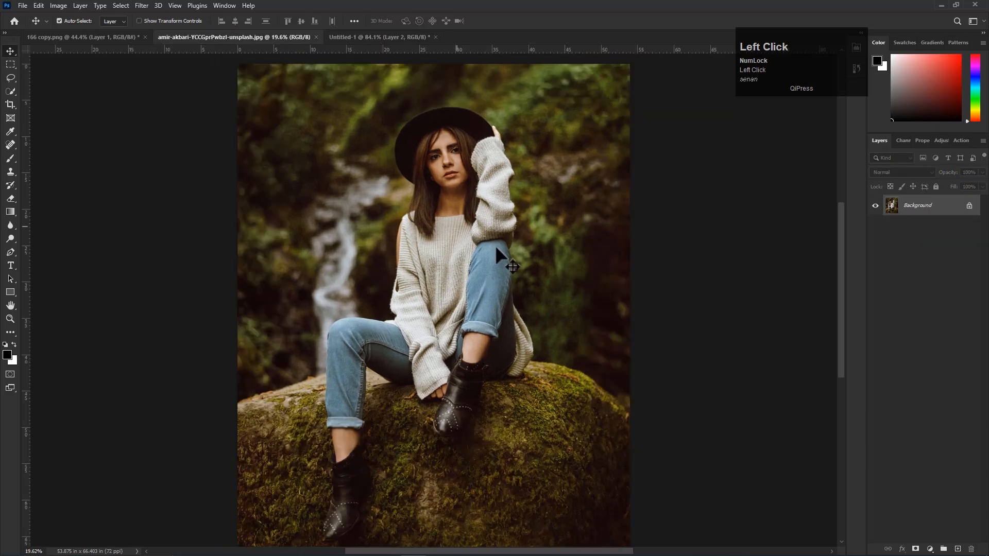
{"action": "right_click", "coordinate": [890, 205]}
{"action": "left_click", "coordinate": [901, 225]}
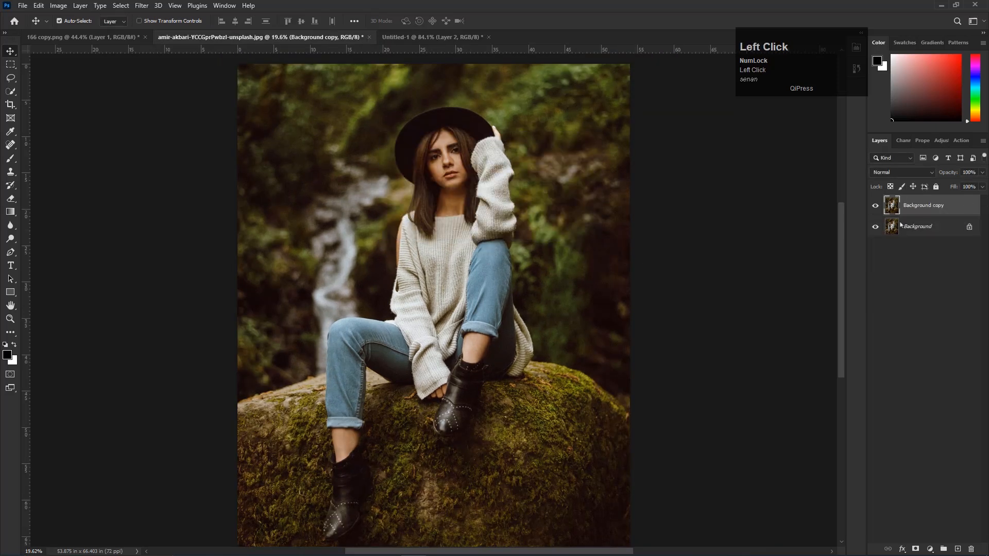
{"action": "left_click", "coordinate": [224, 5]}
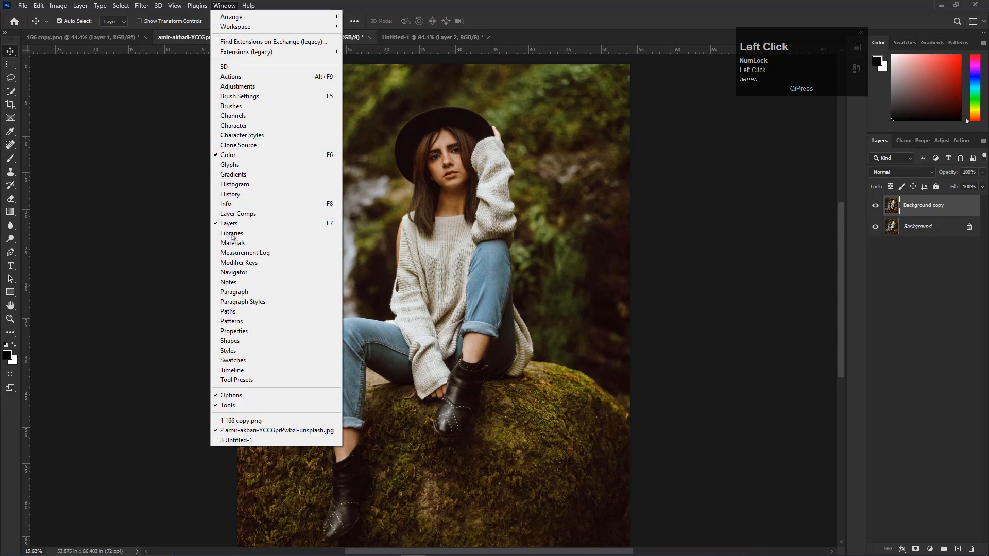
{"action": "left_click", "coordinate": [239, 333]}
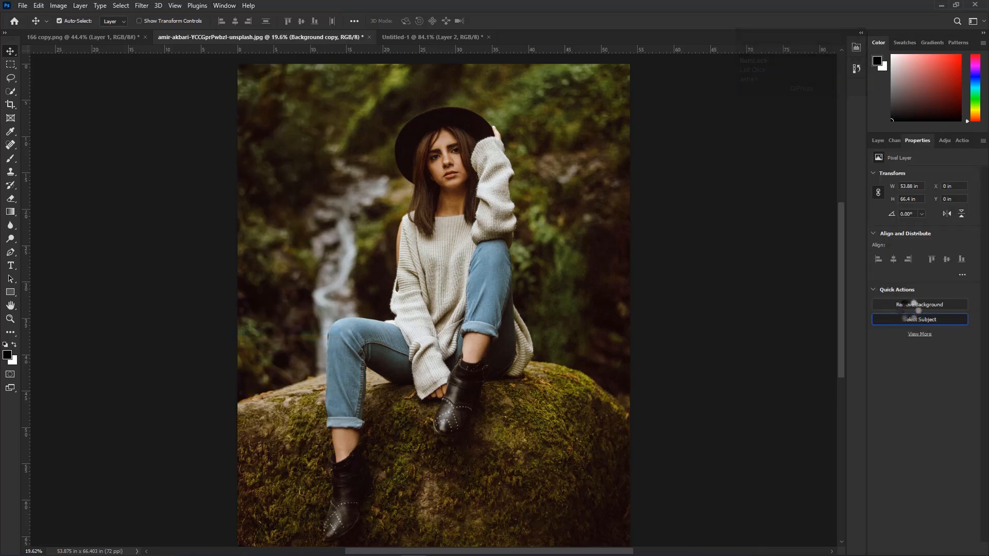
{"action": "left_click", "coordinate": [878, 140]}
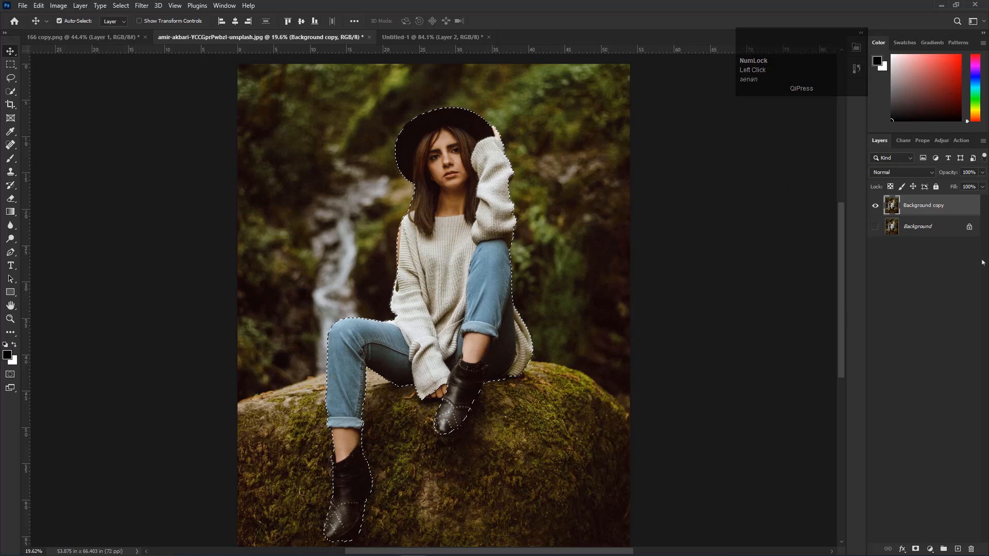
Step: Mask the Background copy layer with the selection of the woman and hide the original Background layer
{"action": "left_click", "coordinate": [875, 226]}
{"action": "left_click", "coordinate": [916, 549]}
{"action": "left_click", "coordinate": [875, 227]}
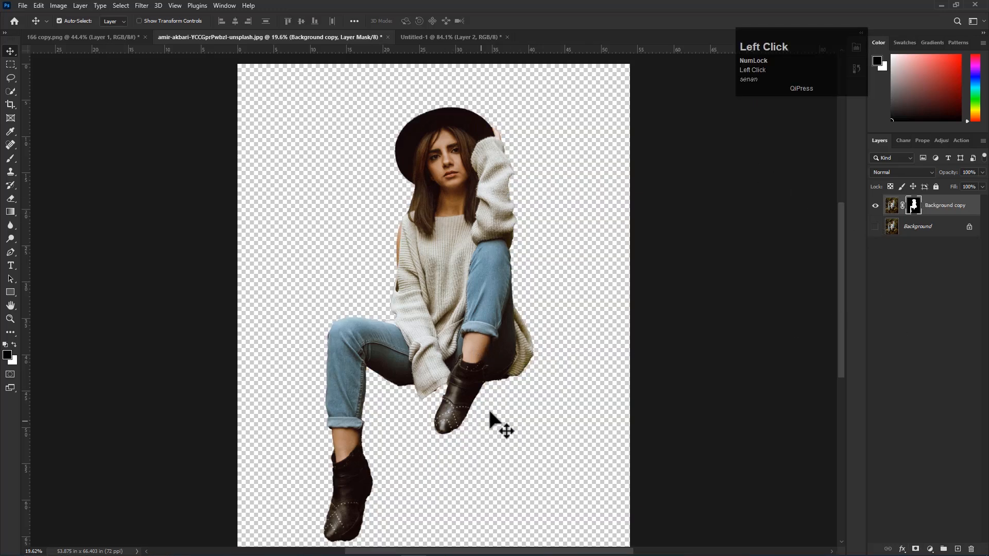
Step: Set up a small, hard-edged brush at 100% opacity and target the Background copy's layer mask
{"action": "scroll", "coordinate": [437, 442], "scroll_direction": "up", "scroll_amount": 2}
{"action": "left_click_drag", "start_coordinate": [438, 441], "coordinate": [471, 311]}
{"action": "left_click", "coordinate": [14, 160]}
{"action": "scroll", "coordinate": [422, 413], "scroll_direction": "up", "scroll_amount": 4}
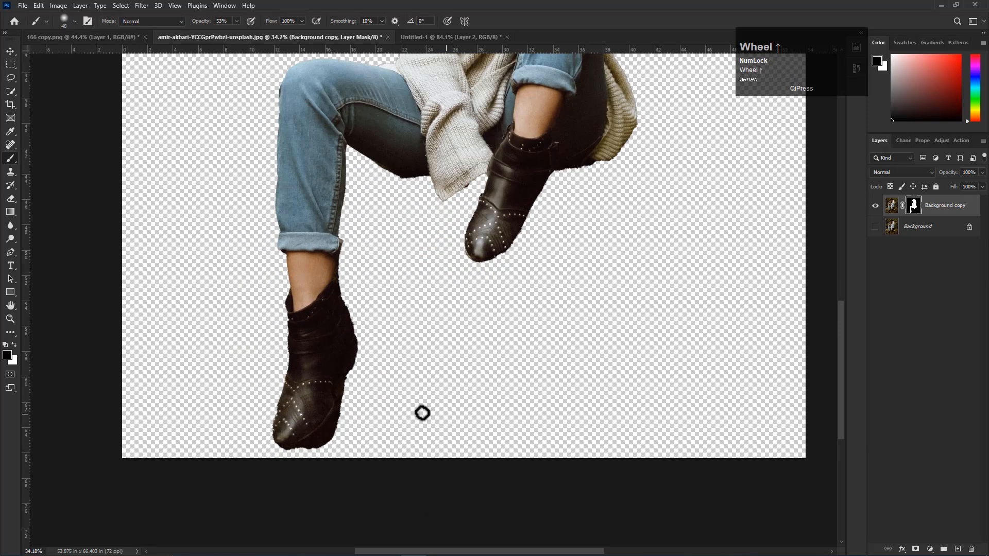
{"action": "right_click", "coordinate": [373, 398], "text": "alt"}
{"action": "right_click", "coordinate": [376, 311]}
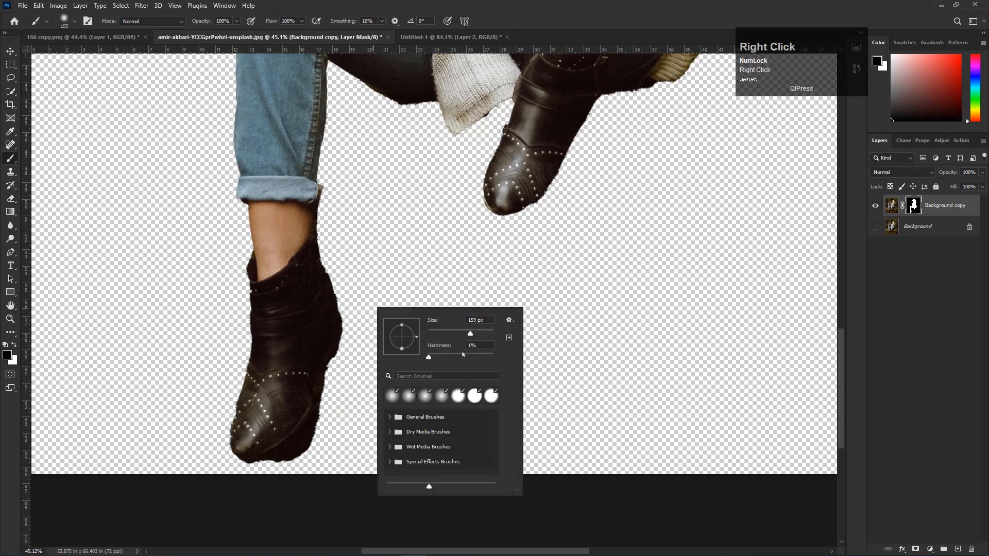
{"action": "right_click", "coordinate": [258, 348], "text": "alt"}
{"action": "left_click", "coordinate": [913, 208]}
{"action": "right_click", "coordinate": [376, 252], "text": "alt"}
Step: Paint black on the layer mask to smooth the rough edges around the woman's lower boot
{"action": "left_click_drag", "start_coordinate": [322, 226], "coordinate": [324, 239]}
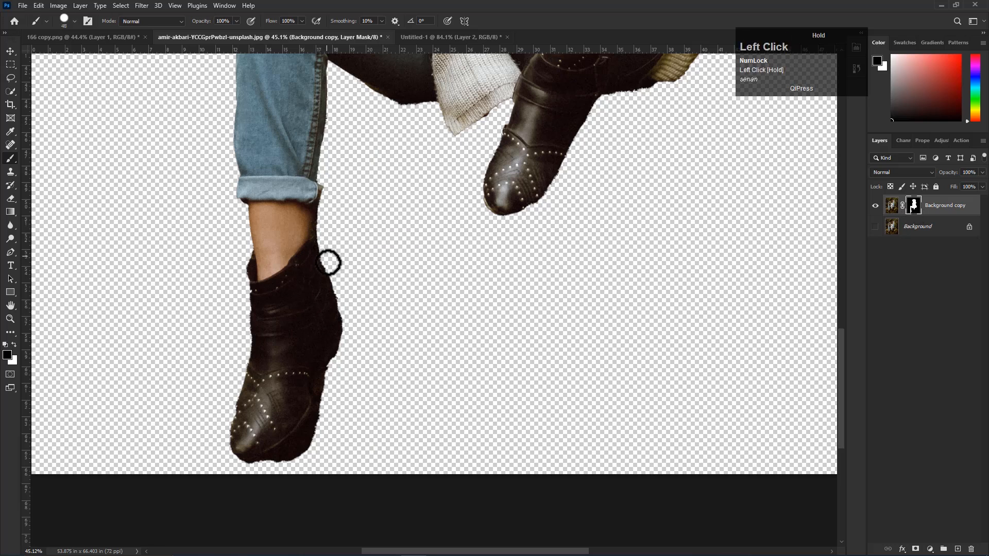
{"action": "left_click_drag", "start_coordinate": [379, 419], "coordinate": [399, 294]}
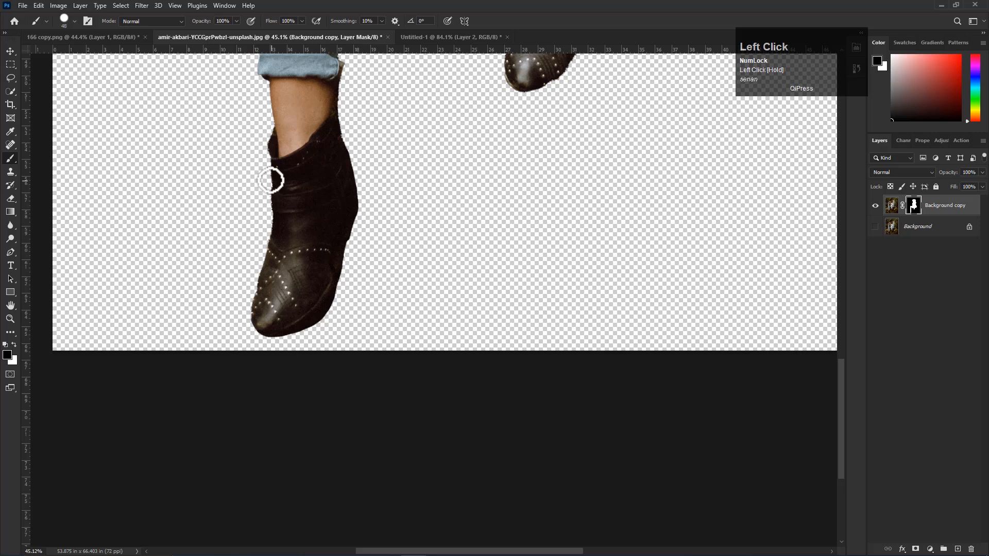
{"action": "left_click_drag", "start_coordinate": [266, 130], "coordinate": [263, 160]}
{"action": "left_click_drag", "start_coordinate": [267, 220], "coordinate": [237, 269]}
Step: Clean up the mask edges around the raised boot and under the thigh with the brush, undoing any stray stroke
{"action": "scroll", "coordinate": [237, 269], "scroll_direction": "down", "scroll_amount": 3}
{"action": "key", "text": "space"}
{"action": "mouse_move", "coordinate": [505, 306]}
{"action": "left_mouse_down"}
{"action": "mouse_move", "coordinate": [492, 304]}
{"action": "mouse_move", "coordinate": [429, 393]}
{"action": "left_mouse_up"}
{"action": "left_click", "coordinate": [362, 214]}
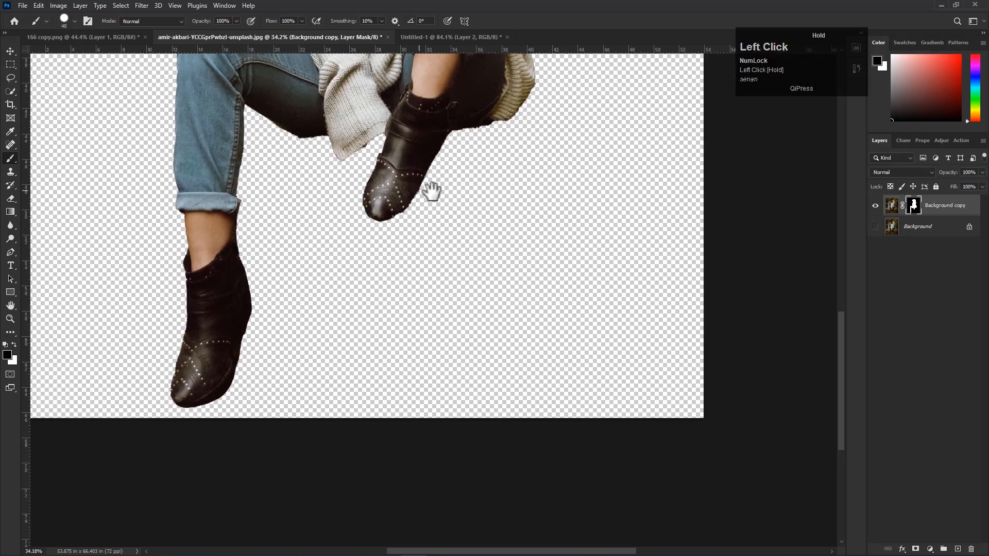
{"action": "key", "text": "space"}
{"action": "left_click_drag", "start_coordinate": [415, 195], "coordinate": [395, 304]}
{"action": "left_click_drag", "start_coordinate": [336, 346], "coordinate": [355, 341]}
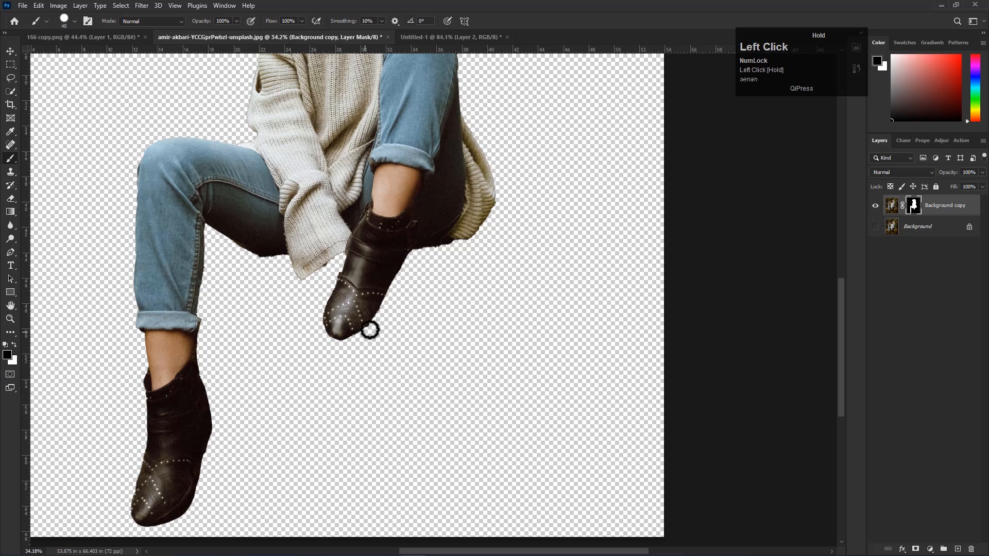
{"action": "left_click_drag", "start_coordinate": [395, 289], "coordinate": [387, 303]}
{"action": "key", "text": "ctrl+z"}
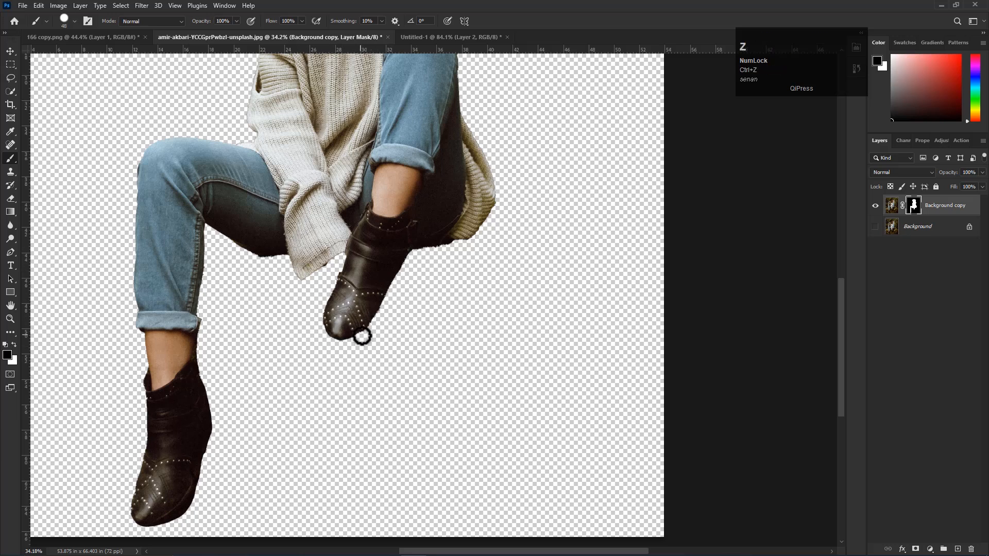
{"action": "left_click_drag", "start_coordinate": [362, 336], "coordinate": [372, 328]}
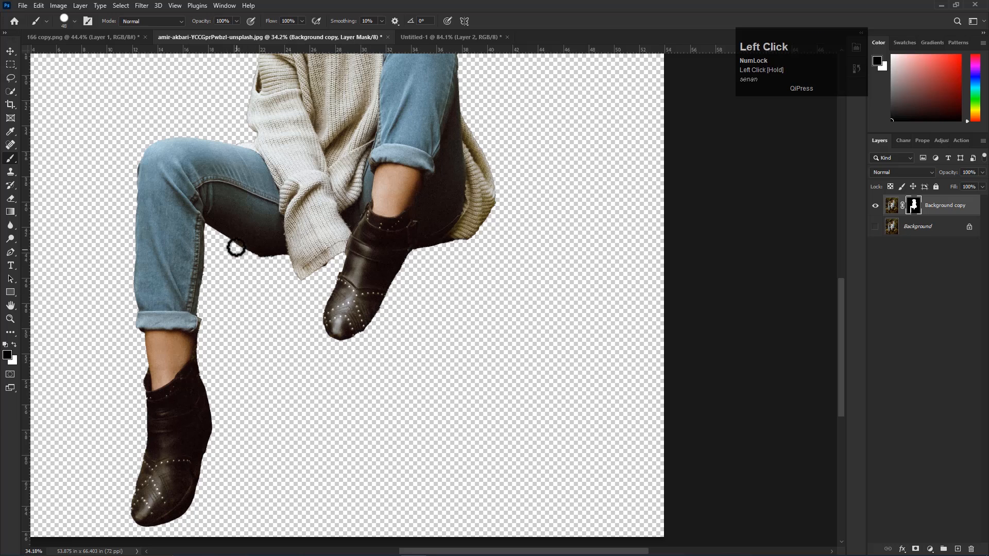
Step: Copy the masked Background copy layer into the Untitled-1 document on top of the post frame
{"action": "scroll", "coordinate": [282, 261], "scroll_direction": "down", "scroll_amount": 3}
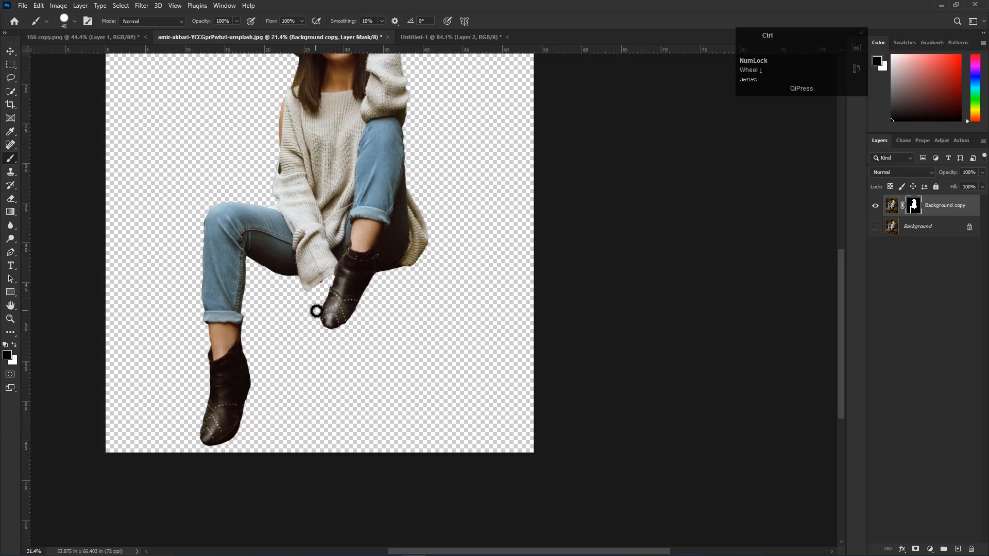
{"action": "key", "text": "v"}
{"action": "mouse_move", "coordinate": [422, 258]}
{"action": "left_mouse_down"}
{"action": "mouse_move", "coordinate": [333, 131]}
{"action": "mouse_move", "coordinate": [406, 231]}
{"action": "mouse_move", "coordinate": [207, 59]}
{"action": "mouse_move", "coordinate": [389, 58]}
{"action": "mouse_move", "coordinate": [437, 40]}
{"action": "mouse_move", "coordinate": [505, 276]}
{"action": "left_mouse_up"}
{"action": "scroll", "coordinate": [473, 272], "scroll_direction": "down", "scroll_amount": 2}
Step: Scale the cutout down to about 22% and place it over the woman in the framed photo
{"action": "key", "text": "ctrl+t"}
{"action": "scroll", "coordinate": [433, 302], "scroll_direction": "down", "scroll_amount": 1}
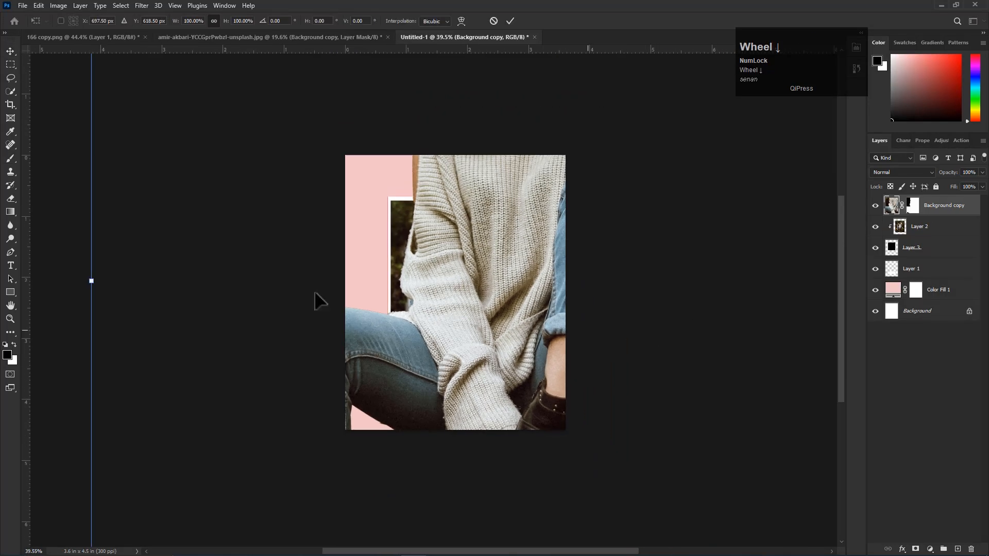
{"action": "left_click_drag", "start_coordinate": [88, 283], "coordinate": [381, 297]}
{"action": "scroll", "coordinate": [498, 317], "scroll_direction": "up", "scroll_amount": 1}
{"action": "left_click_drag", "start_coordinate": [513, 247], "coordinate": [471, 278]}
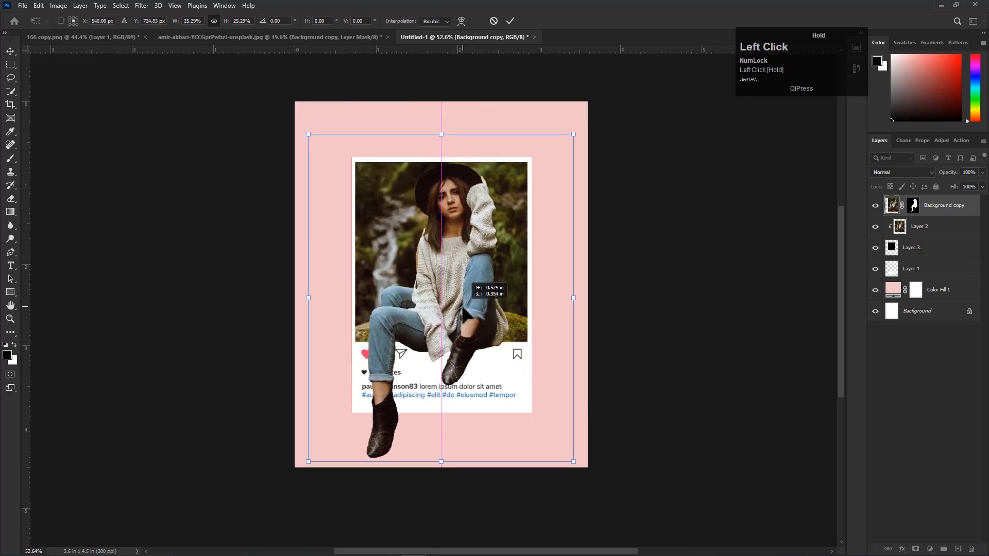
{"action": "left_click_drag", "start_coordinate": [440, 460], "coordinate": [441, 417]}
{"action": "mouse_move", "coordinate": [449, 293]}
{"action": "left_mouse_down"}
{"action": "mouse_move", "coordinate": [443, 308]}
{"action": "mouse_move", "coordinate": [444, 297]}
{"action": "left_mouse_up"}
{"action": "double_click", "coordinate": [443, 297]}
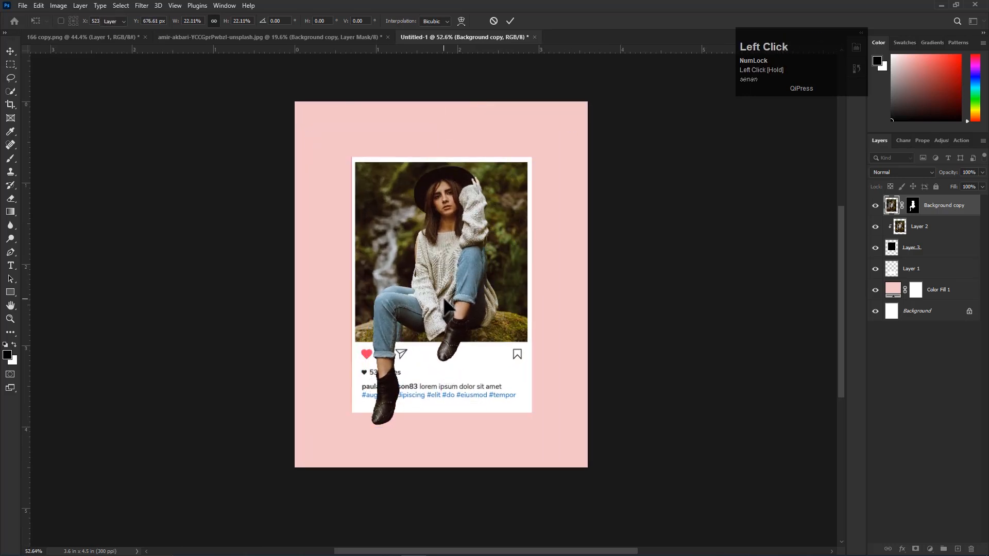
Step: Apply the cutout's layer mask permanently and lower the layer's opacity to 37%
{"action": "right_click", "coordinate": [915, 211]}
{"action": "left_click", "coordinate": [901, 236]}
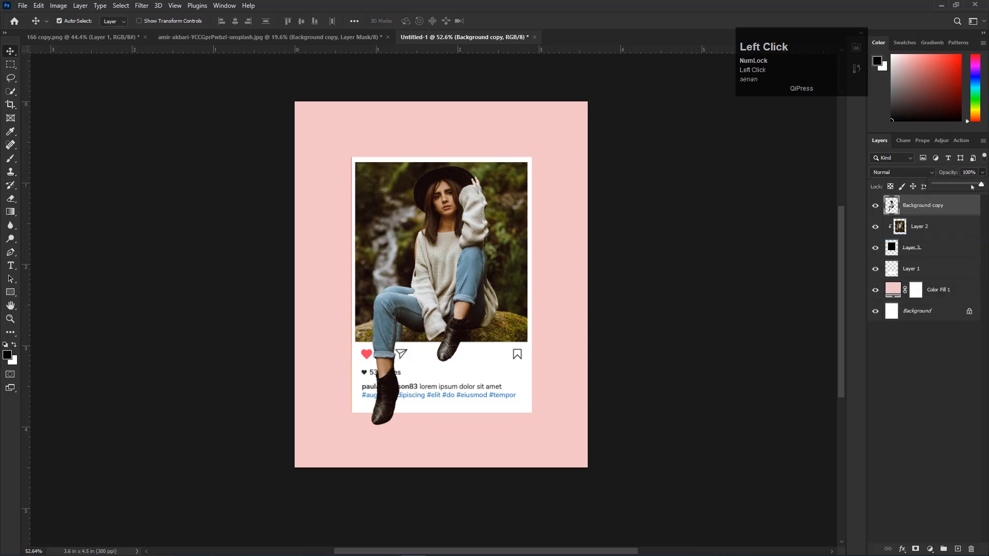
{"action": "scroll", "coordinate": [445, 277], "scroll_direction": "up", "scroll_amount": 1}
Step: Move and slightly resize the semi-transparent cutout to roughly line up with the woman in the framed photo
{"action": "left_click_drag", "start_coordinate": [445, 277], "coordinate": [463, 267]}
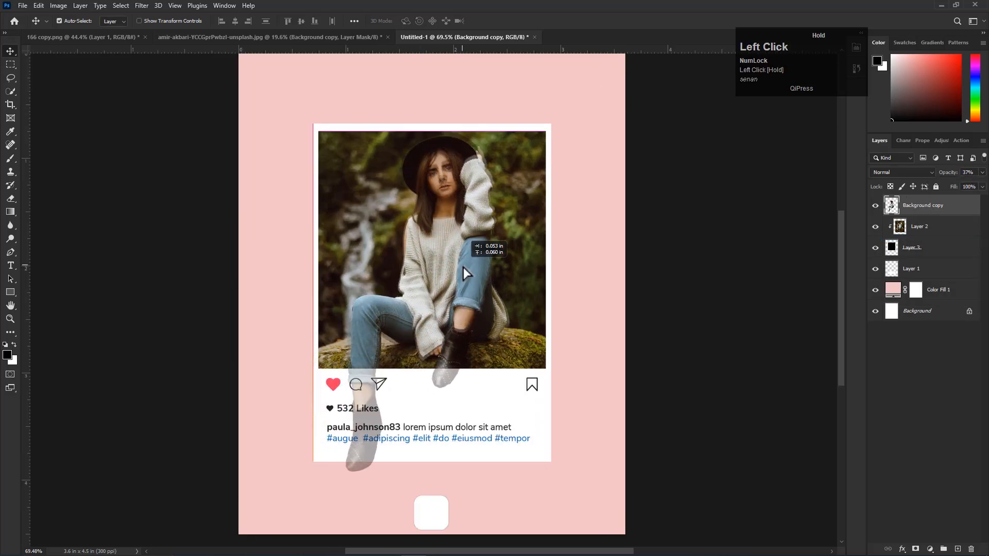
{"action": "scroll", "coordinate": [460, 270], "scroll_direction": "up", "scroll_amount": 1}
{"action": "scroll", "coordinate": [459, 268], "scroll_direction": "down", "scroll_amount": 1}
{"action": "key", "text": "ctrl+t"}
{"action": "left_click_drag", "start_coordinate": [424, 483], "coordinate": [422, 466]}
{"action": "left_click_drag", "start_coordinate": [419, 289], "coordinate": [416, 288]}
{"action": "left_click_drag", "start_coordinate": [508, 294], "coordinate": [515, 294]}
{"action": "left_click_drag", "start_coordinate": [480, 255], "coordinate": [477, 262]}
{"action": "key", "text": "Return"}
Step: Scale the cutout to about 95.7% and nudge it right and down until it exactly overlaps the woman in the photo
{"action": "key", "text": "ctrl+t"}
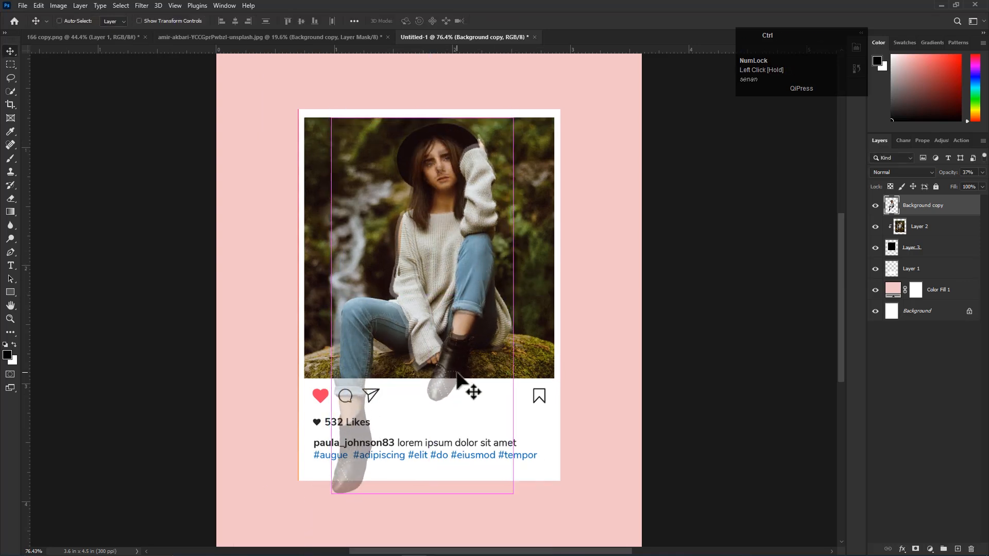
{"action": "mouse_move", "coordinate": [428, 500]}
{"action": "left_mouse_down"}
{"action": "mouse_move", "coordinate": [428, 474]}
{"action": "mouse_move", "coordinate": [434, 498]}
{"action": "mouse_move", "coordinate": [432, 486]}
{"action": "left_mouse_up"}
{"action": "key", "text": "Right"}
{"action": "key", "text": "Right"}
{"action": "key", "text": "Right"}
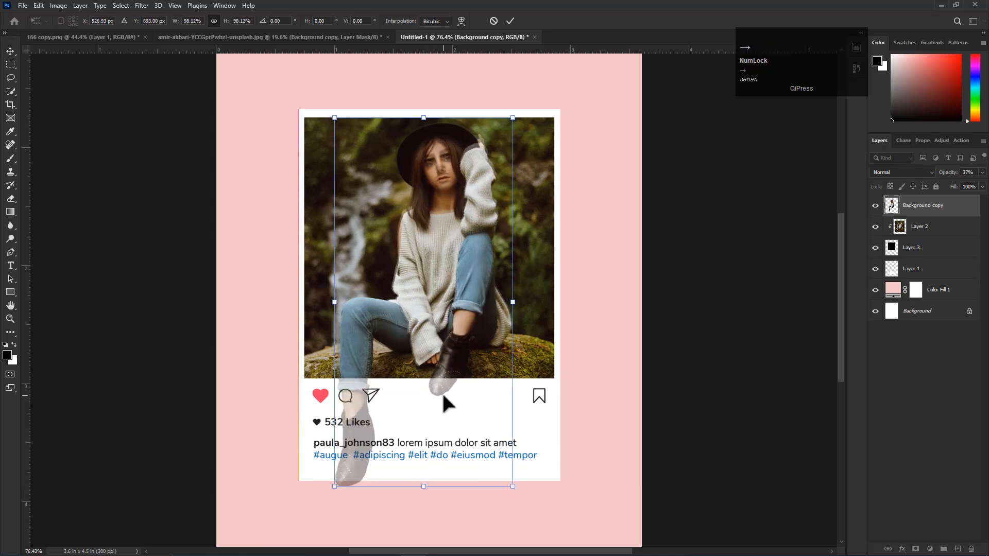
{"action": "key", "text": "Down"}
{"action": "key", "text": "Down"}
{"action": "key", "text": "Down"}
{"action": "key", "text": "Down"}
{"action": "key", "text": "Down"}
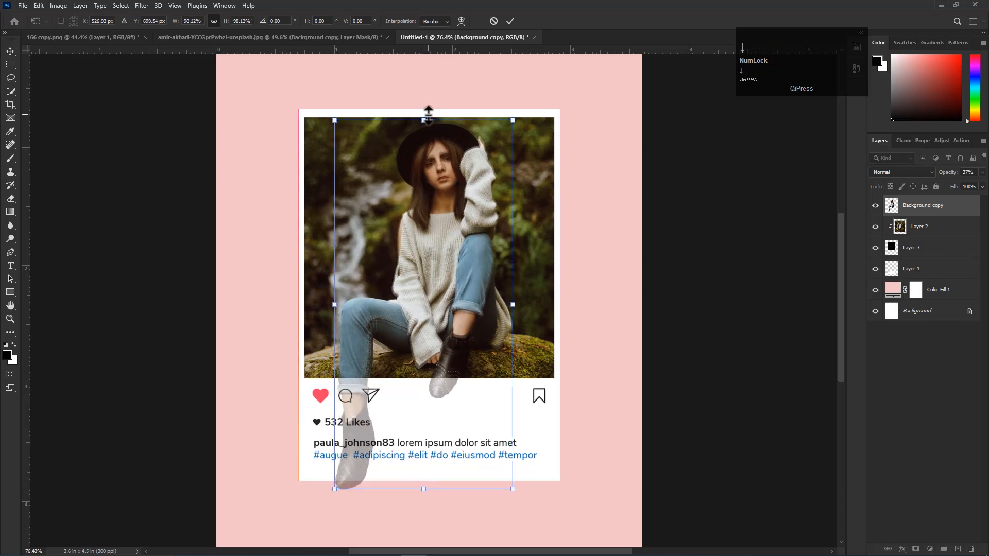
{"action": "left_click_drag", "start_coordinate": [419, 491], "coordinate": [425, 482]}
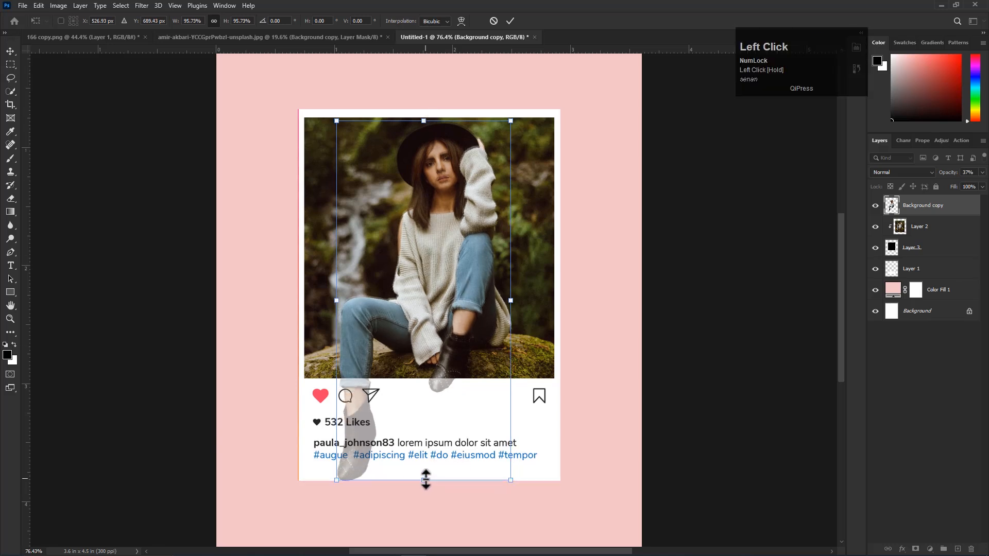
{"action": "key", "text": "Right"}
{"action": "key", "text": "Down"}
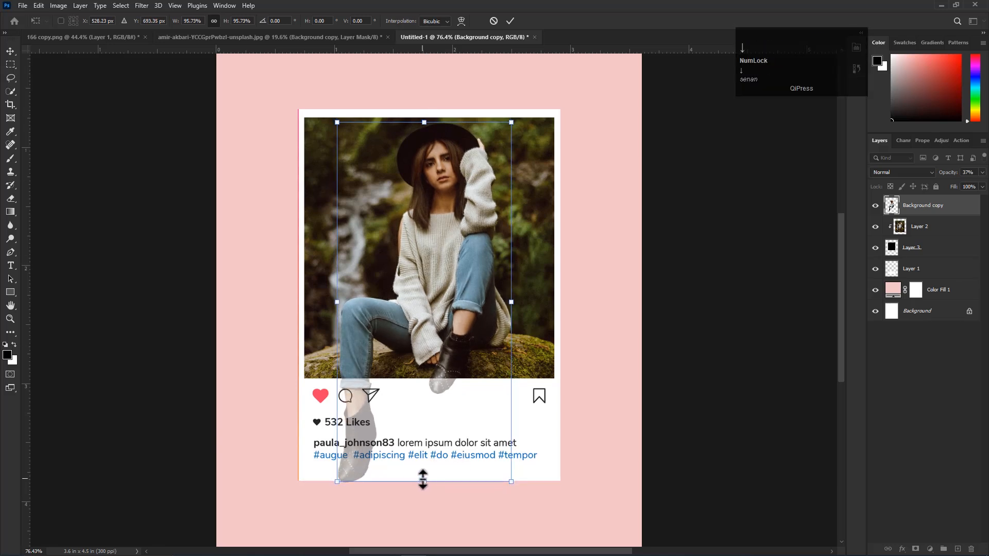
{"action": "key", "text": "Right"}
{"action": "key", "text": "Return"}
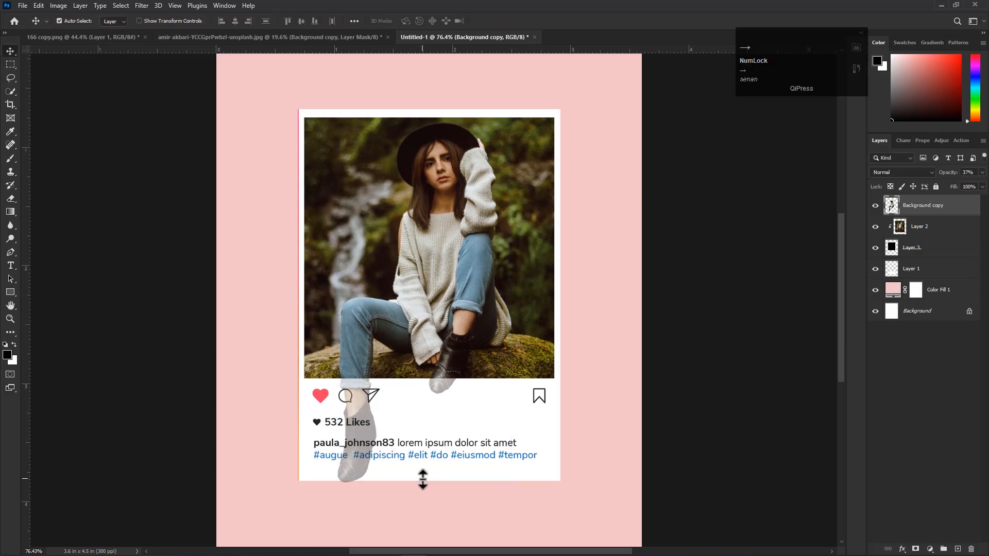
Step: Select the cutout and the clipped photo layer together and scale both to about 85.5% within the frame
{"action": "left_click", "coordinate": [926, 227], "text": "ctrl"}
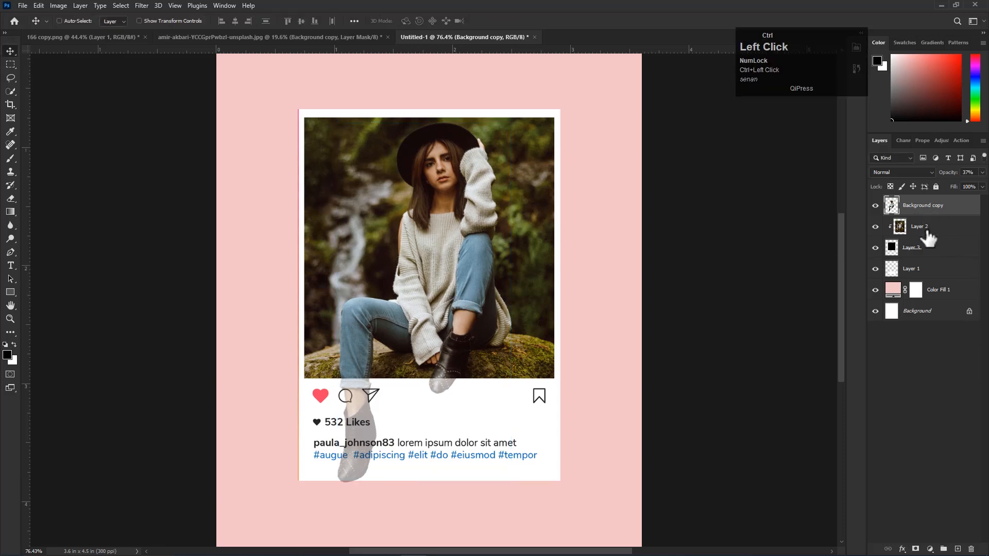
{"action": "key", "text": "ctrl+t"}
{"action": "left_click_drag", "start_coordinate": [266, 486], "coordinate": [279, 423]}
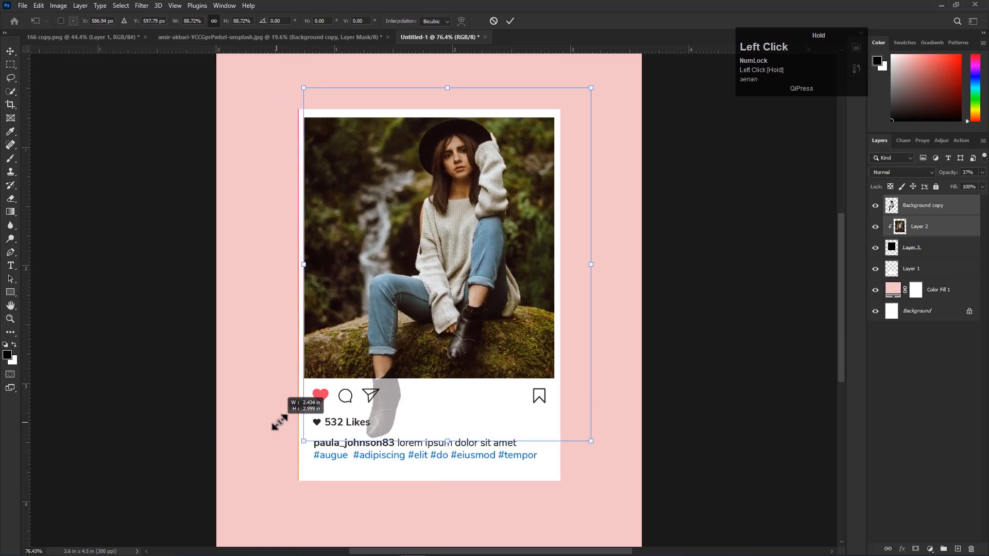
{"action": "left_click_drag", "start_coordinate": [591, 88], "coordinate": [581, 101]}
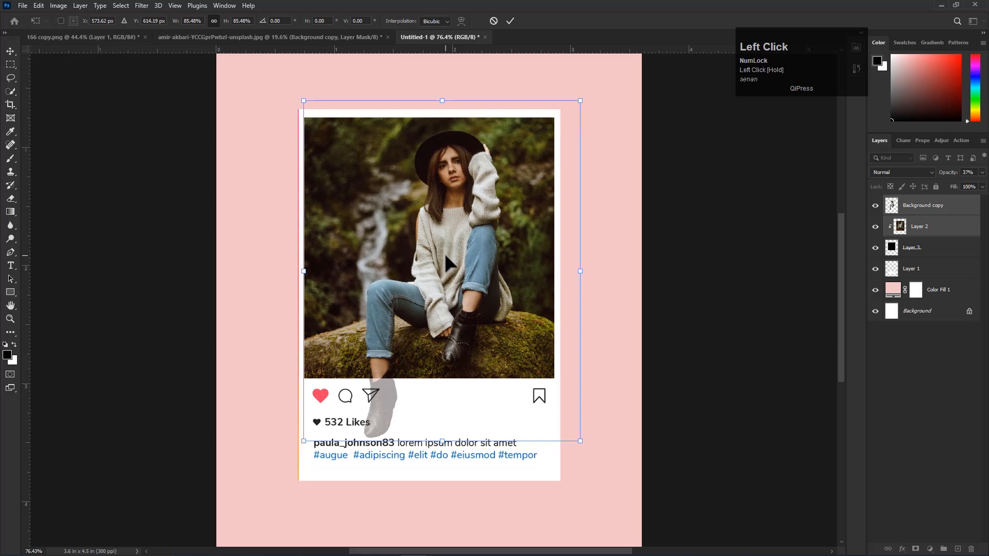
{"action": "key", "text": "Return"}
Step: Set the Background copy cutout's opacity back to 100%
{"action": "left_click", "coordinate": [932, 207]}
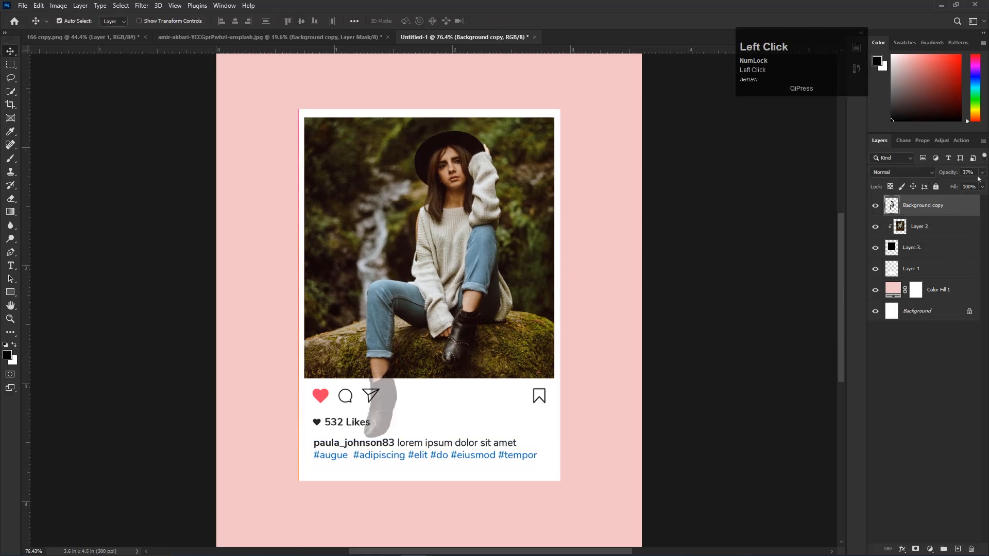
{"action": "left_click_drag", "start_coordinate": [956, 190], "coordinate": [949, 223]}
{"action": "scroll", "coordinate": [426, 279], "scroll_direction": "up", "scroll_amount": 4}
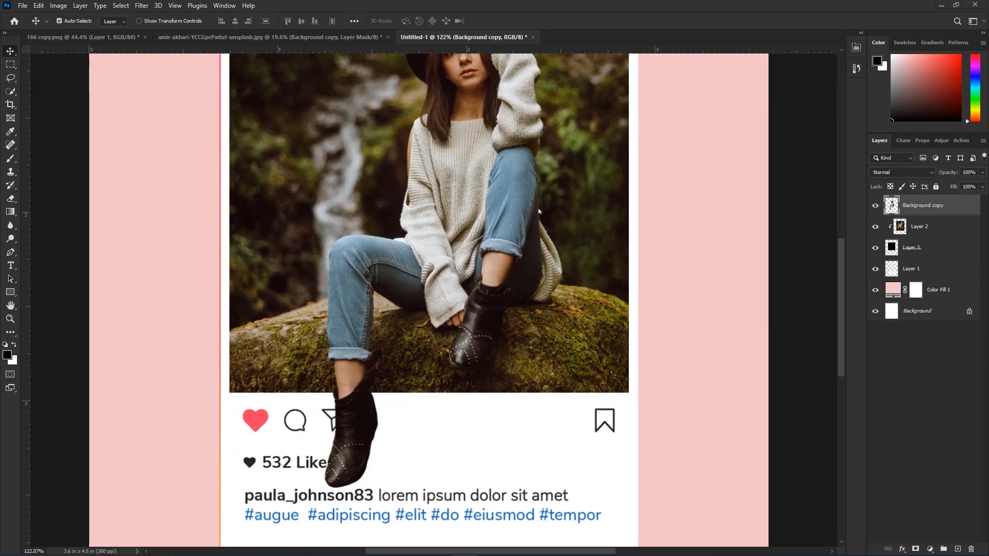
{"action": "scroll", "coordinate": [542, 258], "scroll_direction": "down", "scroll_amount": 2}
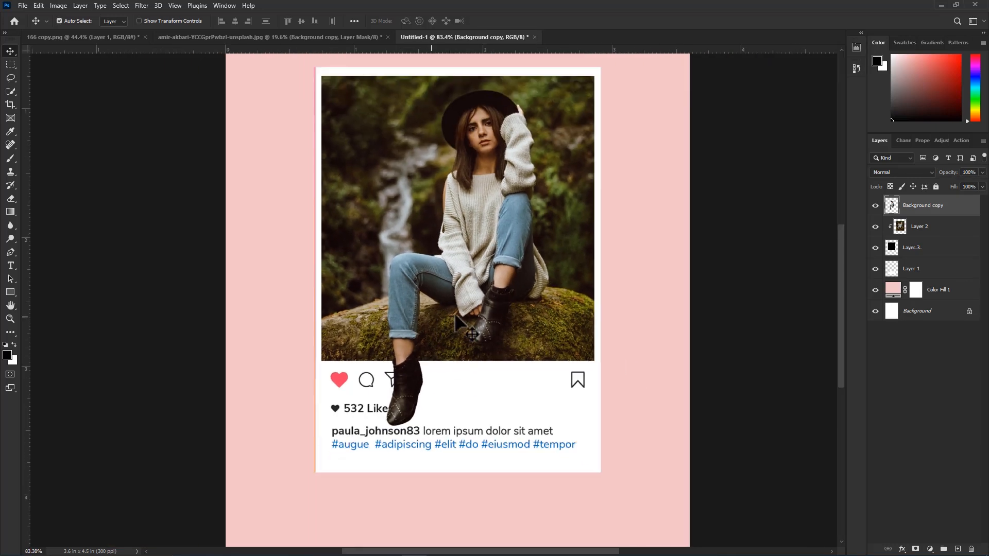
Step: Add a new empty layer directly above the post frame's Layer 1 and clip it to that layer
{"action": "left_click", "coordinate": [927, 215]}
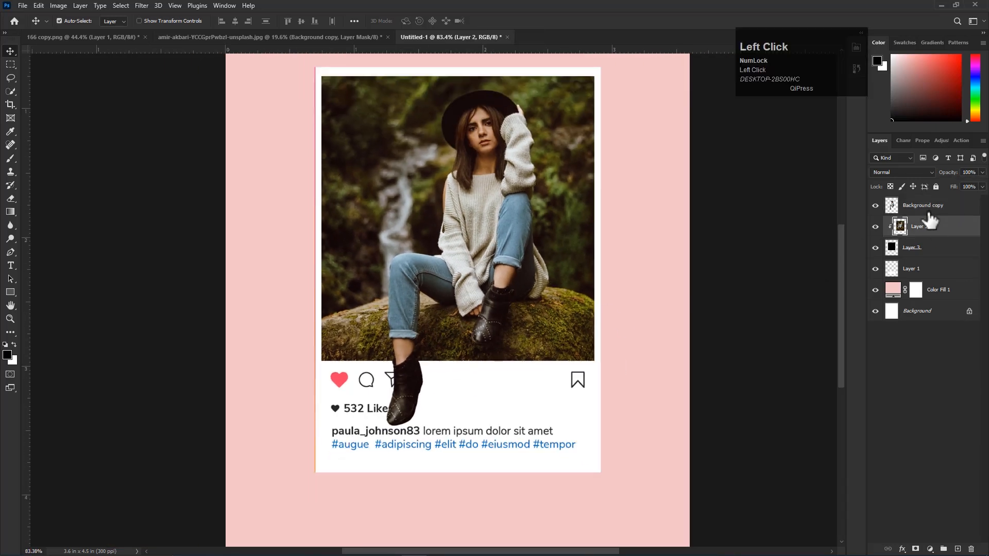
{"action": "left_click", "coordinate": [920, 270]}
{"action": "left_click", "coordinate": [958, 549]}
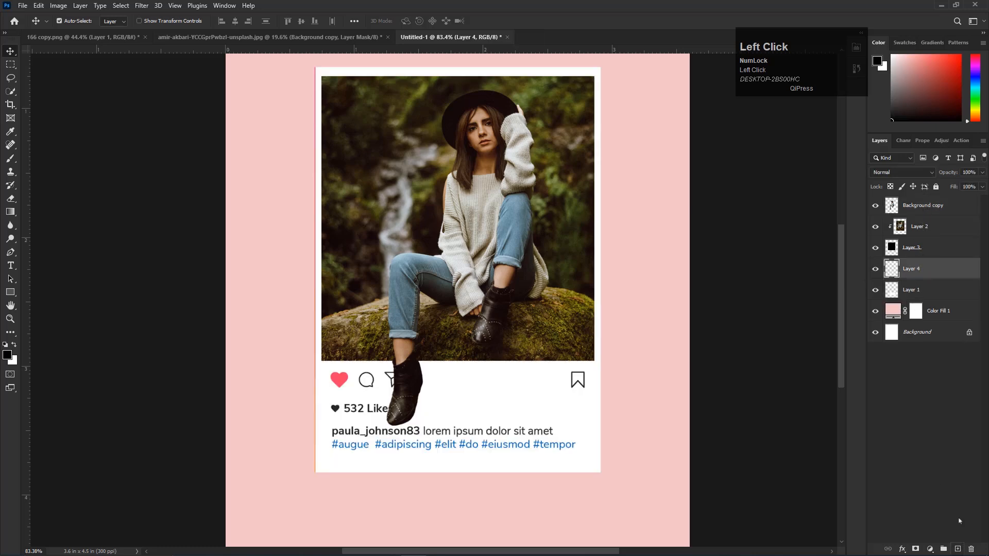
{"action": "right_click", "coordinate": [920, 279]}
{"action": "left_click", "coordinate": [803, 321]}
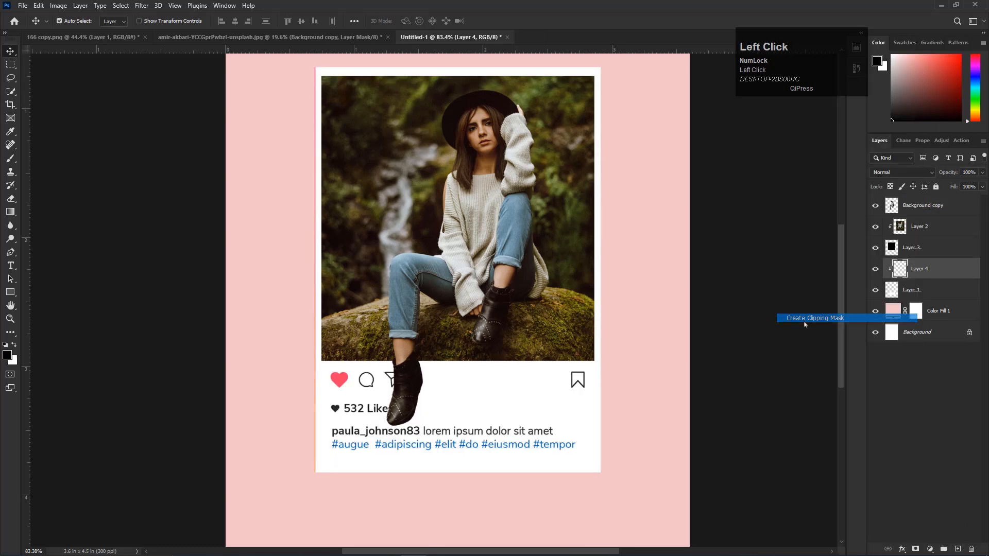
Step: Load the pixels of the post frame's Layer 1 as a selection
{"action": "left_click", "coordinate": [899, 289]}
{"action": "right_click", "coordinate": [892, 291]}
{"action": "left_click", "coordinate": [891, 307]}
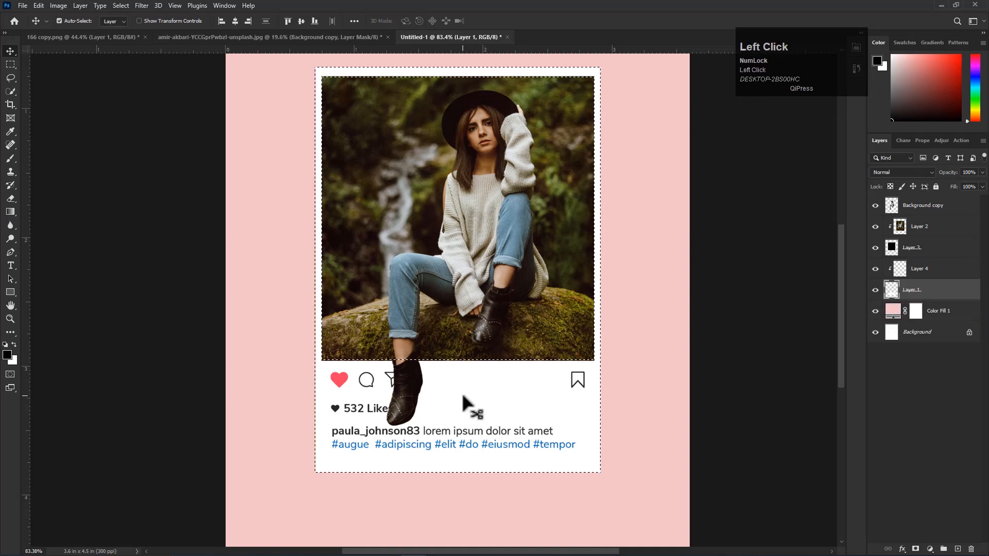
Step: Set up a small round black brush with its hardness lowered to a soft edge for painting around the boot
{"action": "left_click", "coordinate": [10, 159]}
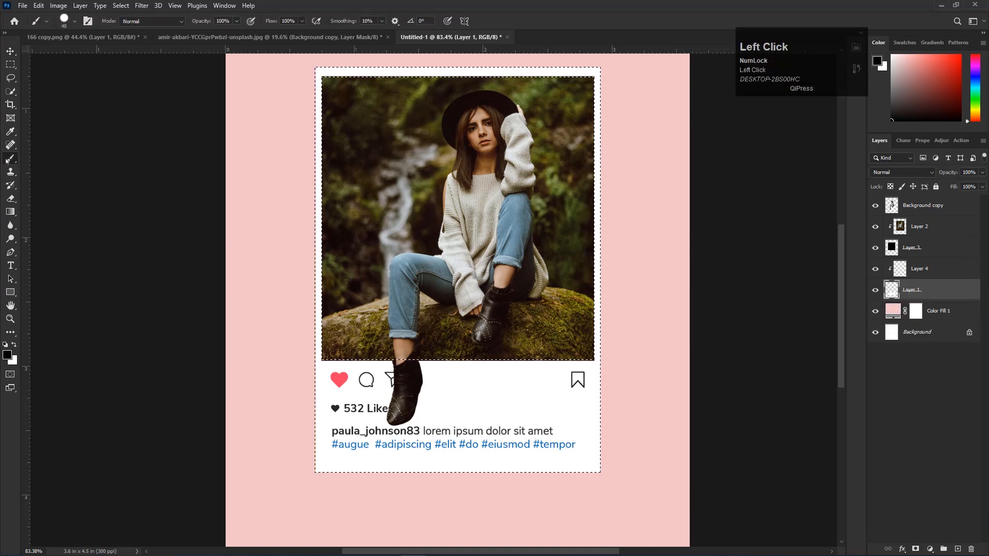
{"action": "right_click", "coordinate": [362, 406], "text": "alt"}
{"action": "right_click", "coordinate": [169, 296]}
{"action": "right_click", "coordinate": [286, 106]}
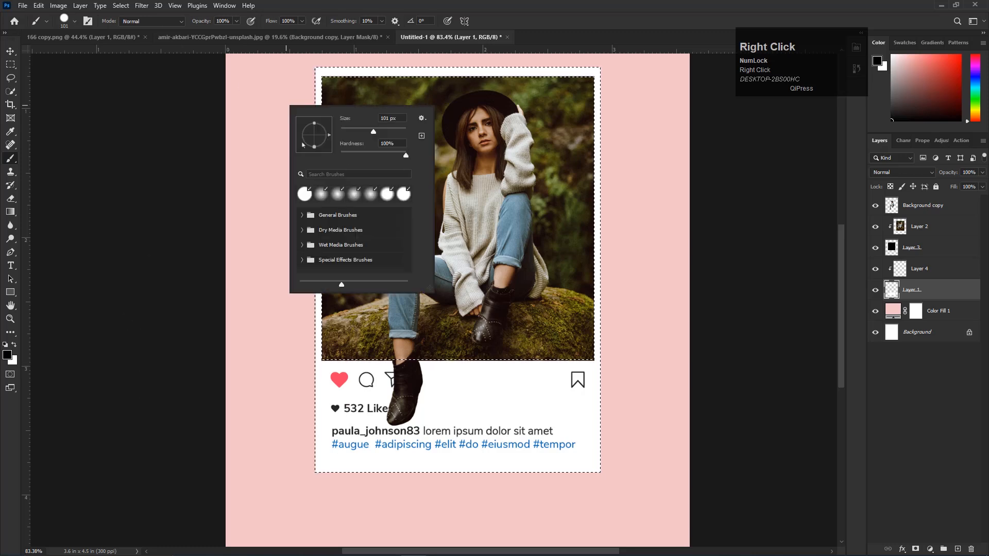
{"action": "left_click_drag", "start_coordinate": [406, 155], "coordinate": [328, 156]}
{"action": "left_click", "coordinate": [595, 4]}
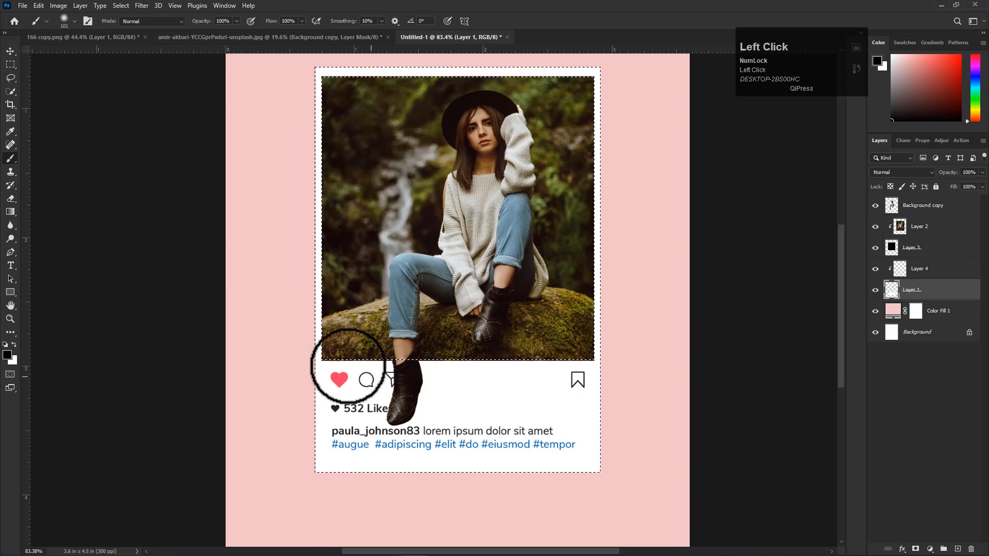
{"action": "right_click", "coordinate": [395, 415], "text": "alt"}
{"action": "scroll", "coordinate": [395, 412], "scroll_direction": "up", "scroll_amount": 5}
{"action": "right_click", "coordinate": [396, 407], "text": "alt"}
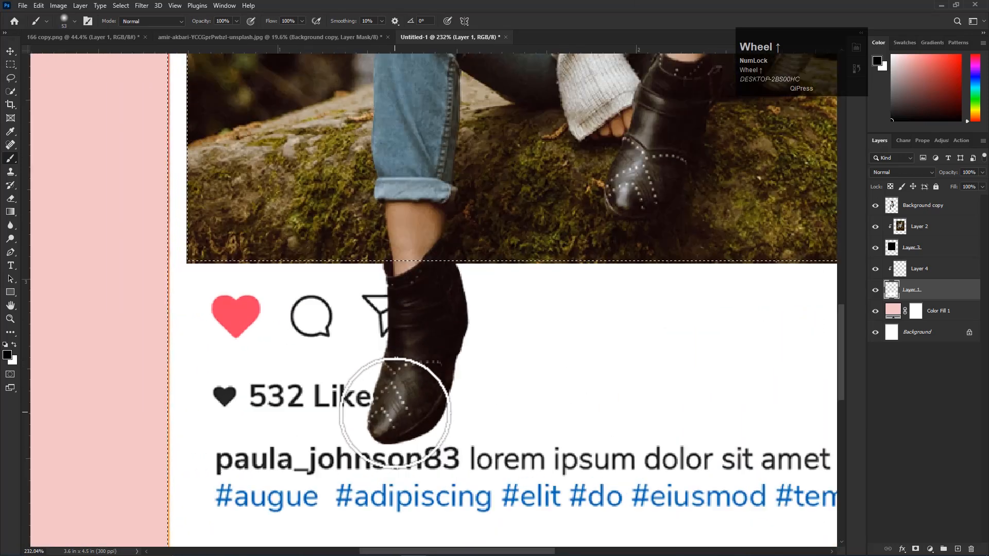
Step: Paint a soft black shadow around the boot's lower and outer edge on Layer 4 at 53% brush opacity
{"action": "left_click", "coordinate": [907, 269]}
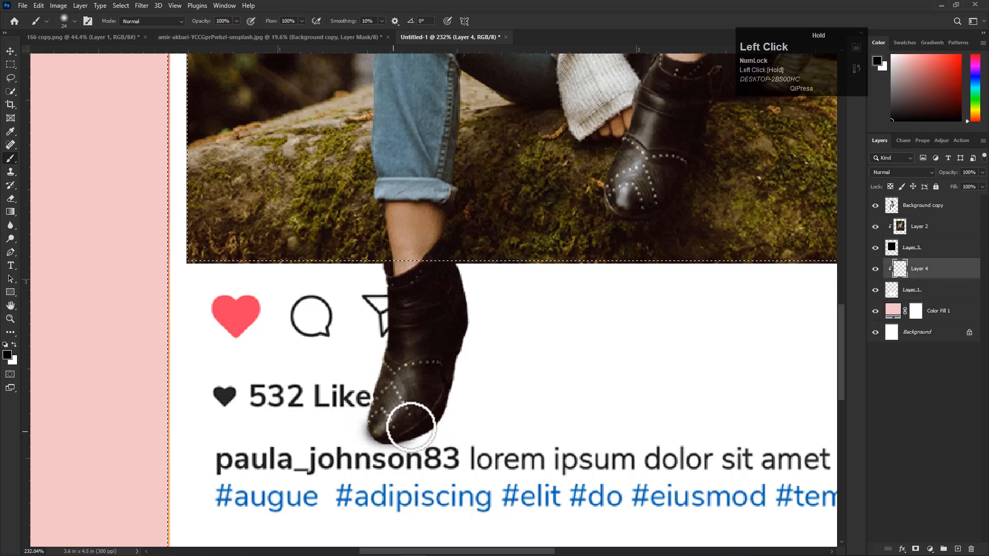
{"action": "scroll", "coordinate": [391, 422], "scroll_direction": "down", "scroll_amount": 3}
{"action": "key", "text": "ctrl+z"}
{"action": "left_click", "coordinate": [237, 21]}
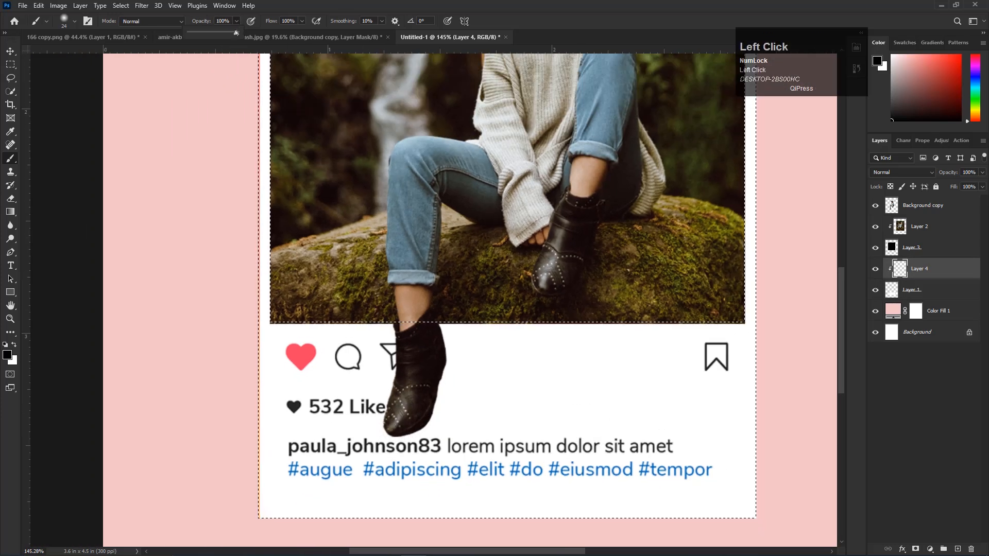
{"action": "scroll", "coordinate": [387, 418], "scroll_direction": "up", "scroll_amount": 2}
{"action": "right_click", "coordinate": [404, 352], "text": "alt"}
{"action": "mouse_move", "coordinate": [434, 312]}
{"action": "left_mouse_down"}
{"action": "mouse_move", "coordinate": [440, 371]}
{"action": "mouse_move", "coordinate": [418, 425]}
{"action": "mouse_move", "coordinate": [394, 426]}
{"action": "mouse_move", "coordinate": [404, 399]}
{"action": "left_mouse_up"}
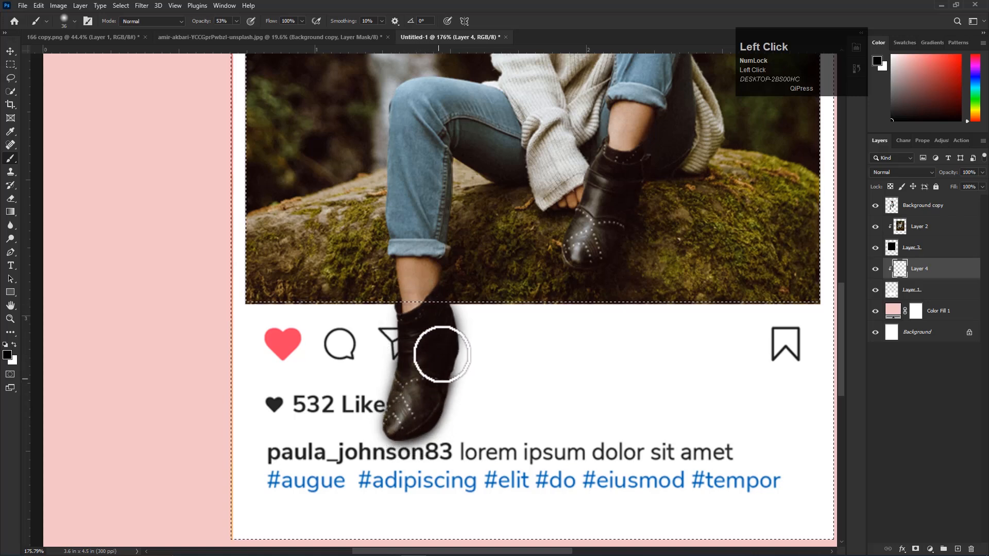
{"action": "left_click", "coordinate": [443, 344]}
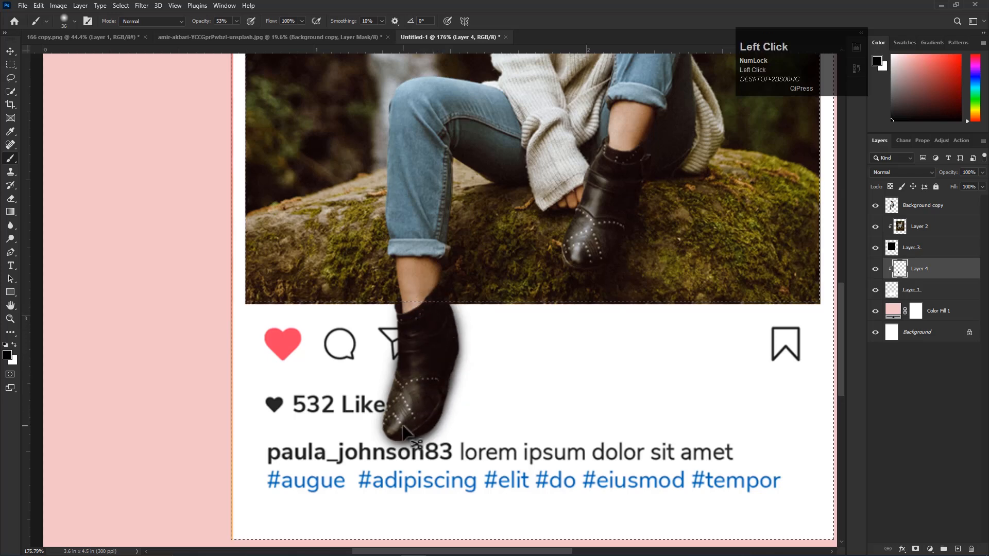
{"action": "scroll", "coordinate": [415, 384], "scroll_direction": "down", "scroll_amount": 3}
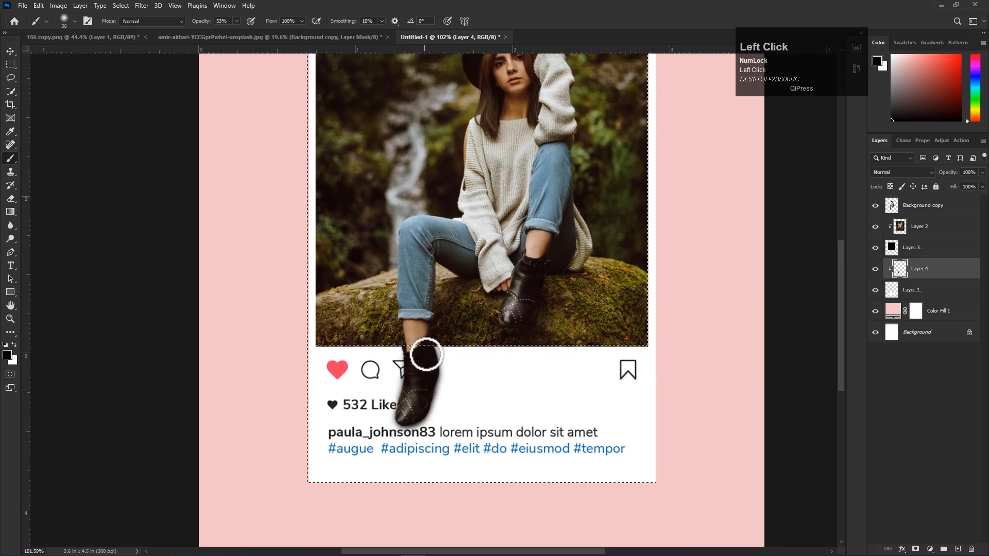
{"action": "scroll", "coordinate": [425, 355], "scroll_direction": "down", "scroll_amount": 2}
{"action": "scroll", "coordinate": [415, 355], "scroll_direction": "up", "scroll_amount": 3}
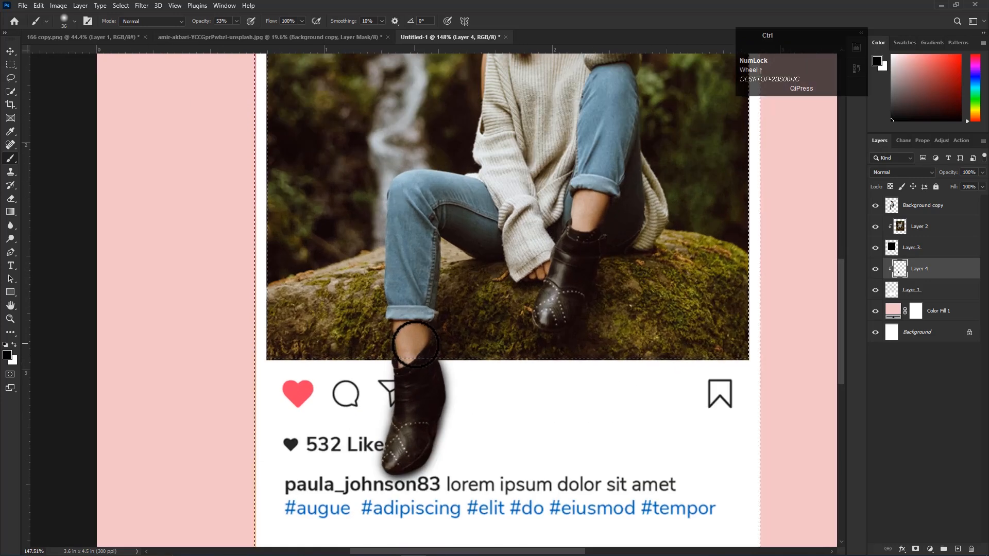
Step: Clear the selection around the post frame and select the woman's cutout with the Move tool
{"action": "left_click", "coordinate": [122, 5]}
{"action": "left_click", "coordinate": [129, 27]}
{"action": "scroll", "coordinate": [523, 359], "scroll_direction": "down", "scroll_amount": 3}
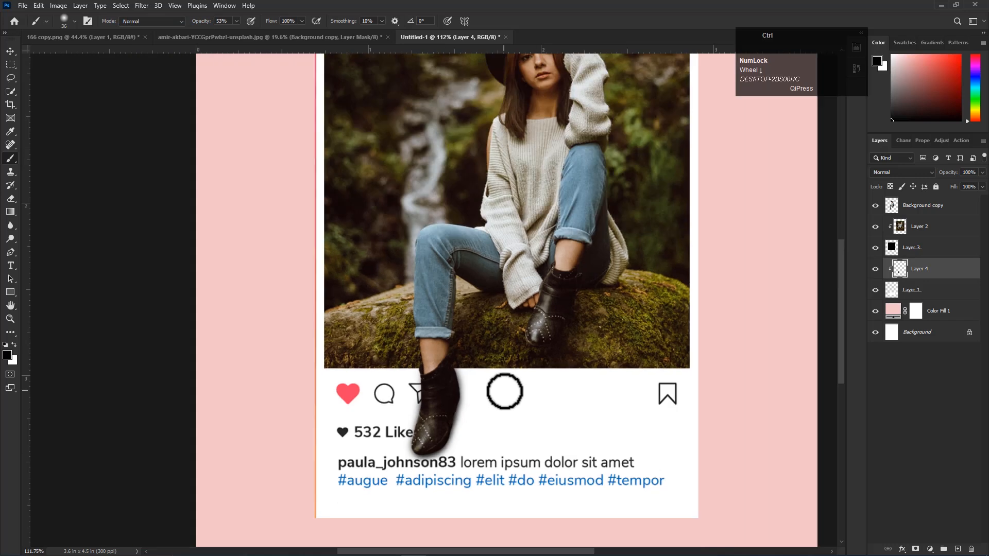
{"action": "key", "text": "v"}
{"action": "scroll", "coordinate": [523, 359], "scroll_direction": "down", "scroll_amount": 1}
{"action": "left_click", "coordinate": [426, 263]}
{"action": "scroll", "coordinate": [453, 267], "scroll_direction": "up", "scroll_amount": 1}
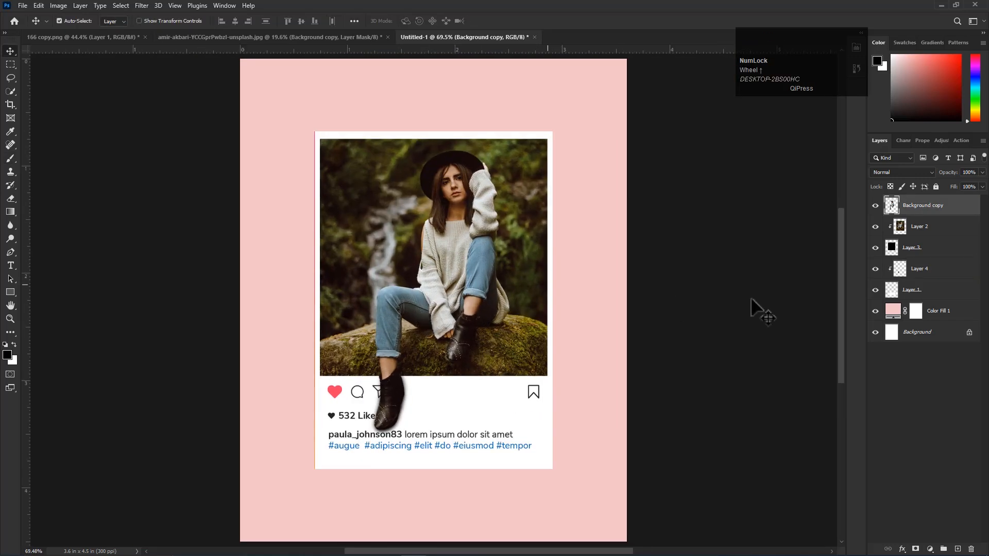
Step: Recolour the Color Fill 1 background to a dark olive, #605b44
{"action": "left_click", "coordinate": [552, 335]}
{"action": "double_click", "coordinate": [893, 313]}
{"action": "left_click_drag", "start_coordinate": [683, 201], "coordinate": [710, 247]}
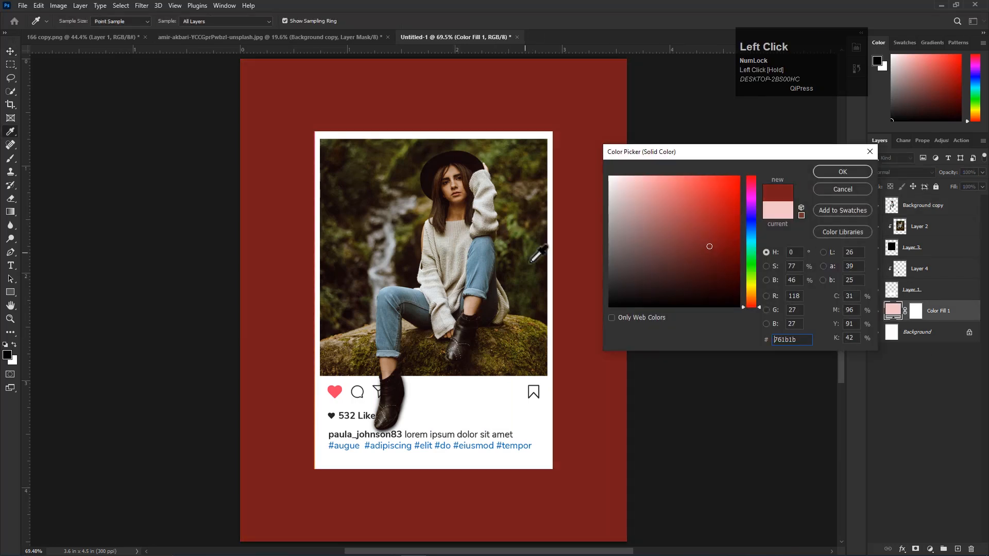
{"action": "left_click", "coordinate": [533, 255]}
{"action": "left_click_drag", "start_coordinate": [697, 291], "coordinate": [648, 259]}
{"action": "left_click", "coordinate": [749, 176]}
{"action": "left_click", "coordinate": [690, 202]}
{"action": "left_click", "coordinate": [533, 272]}
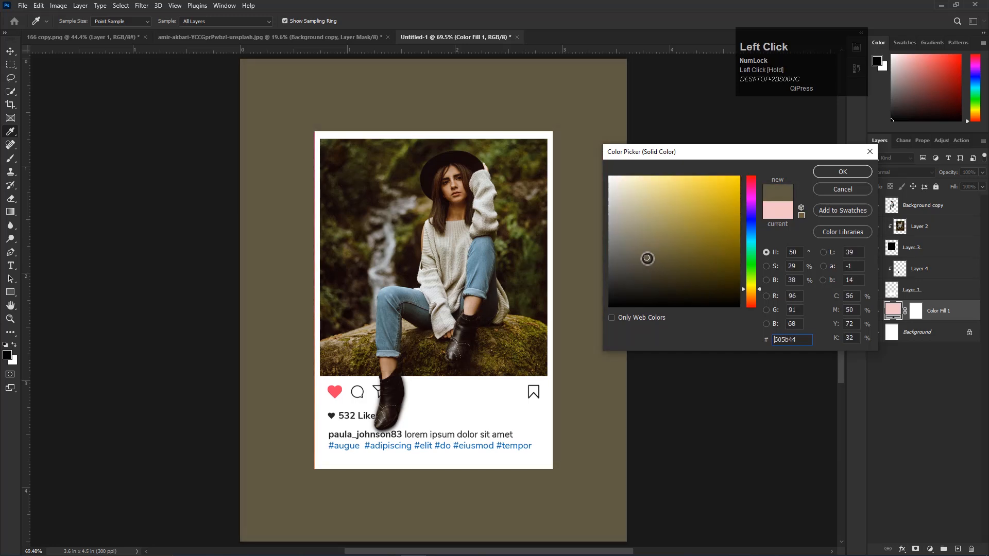
{"action": "key", "text": "Return"}
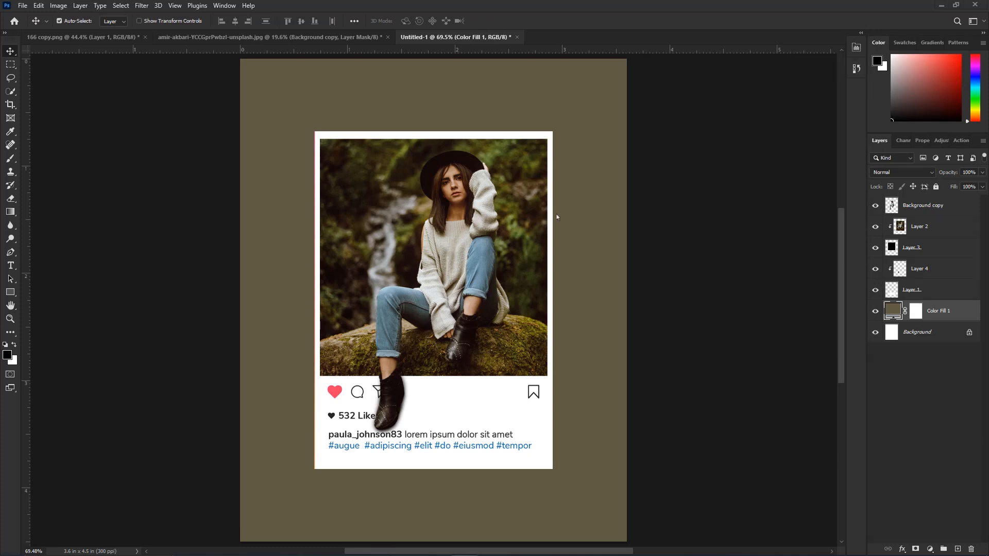
Step: Change the Color Fill 1 background to a salmon pink, #ef9f9f, and fit the canvas in view
{"action": "left_click", "coordinate": [726, 263]}
{"action": "double_click", "coordinate": [895, 312]}
{"action": "left_click_drag", "start_coordinate": [711, 216], "coordinate": [626, 196]}
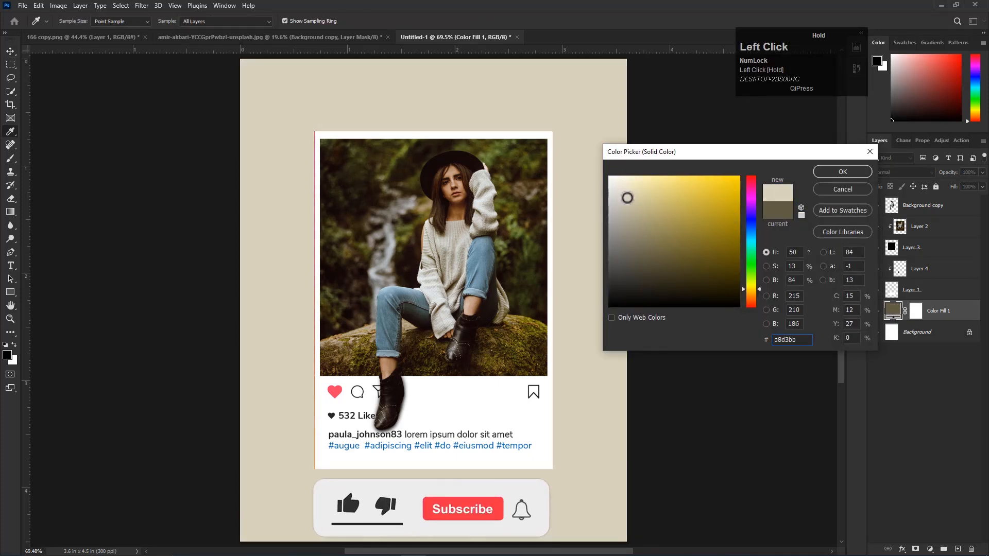
{"action": "mouse_move", "coordinate": [751, 203]}
{"action": "left_mouse_down"}
{"action": "mouse_move", "coordinate": [750, 164]}
{"action": "mouse_move", "coordinate": [685, 199]}
{"action": "mouse_move", "coordinate": [653, 184]}
{"action": "left_mouse_up"}
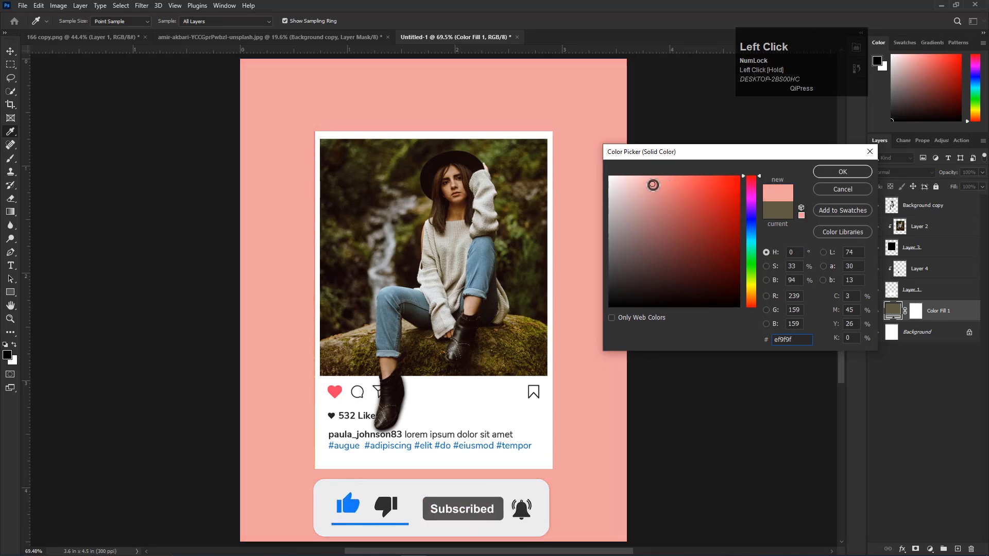
{"action": "key", "text": "Return"}
{"action": "scroll", "coordinate": [381, 344], "scroll_direction": "up", "scroll_amount": 3}
{"action": "key", "text": "ctrl+0"}
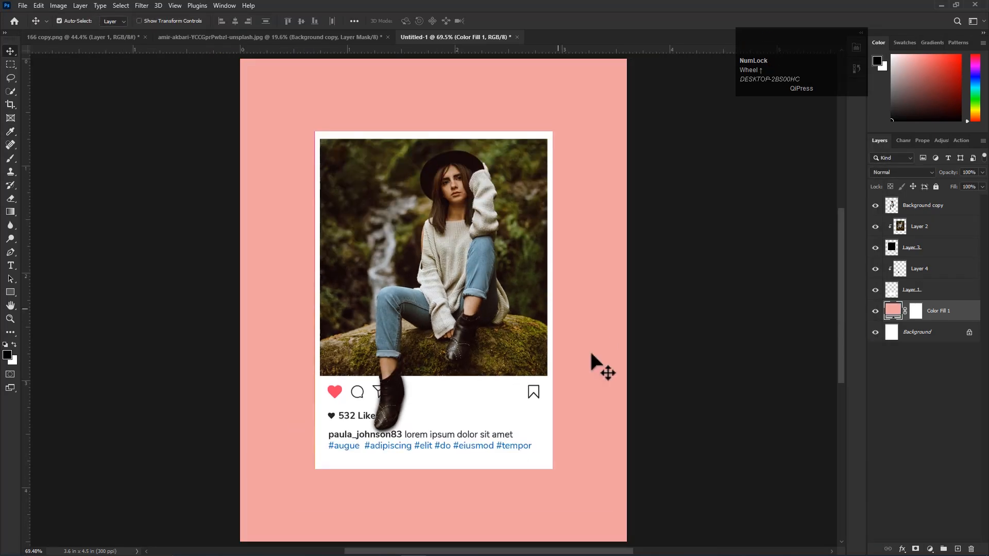
Step: Select all layers from the Background copy cutout down to the post frame's Layer 1 and enlarge them together about their centre
{"action": "left_click", "coordinate": [946, 207]}
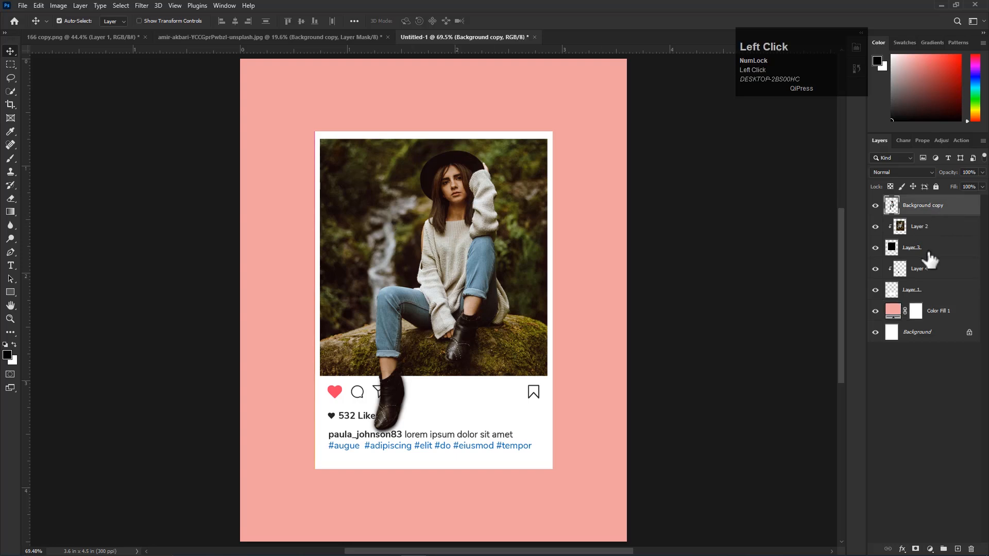
{"action": "left_click", "coordinate": [927, 294], "text": "shift"}
{"action": "key", "text": "ctrl+t"}
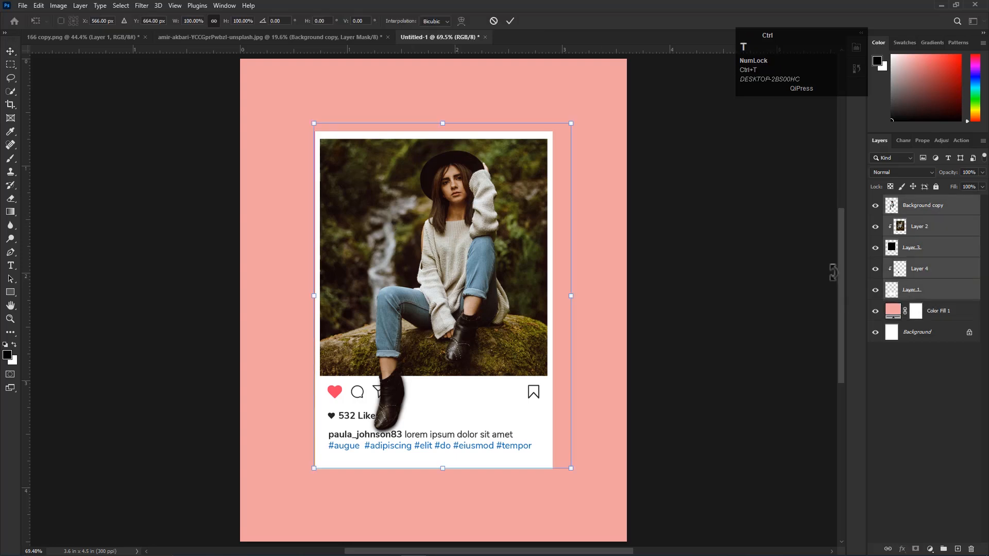
{"action": "left_click_drag", "start_coordinate": [570, 123], "coordinate": [590, 100]}
{"action": "key", "text": "Return"}
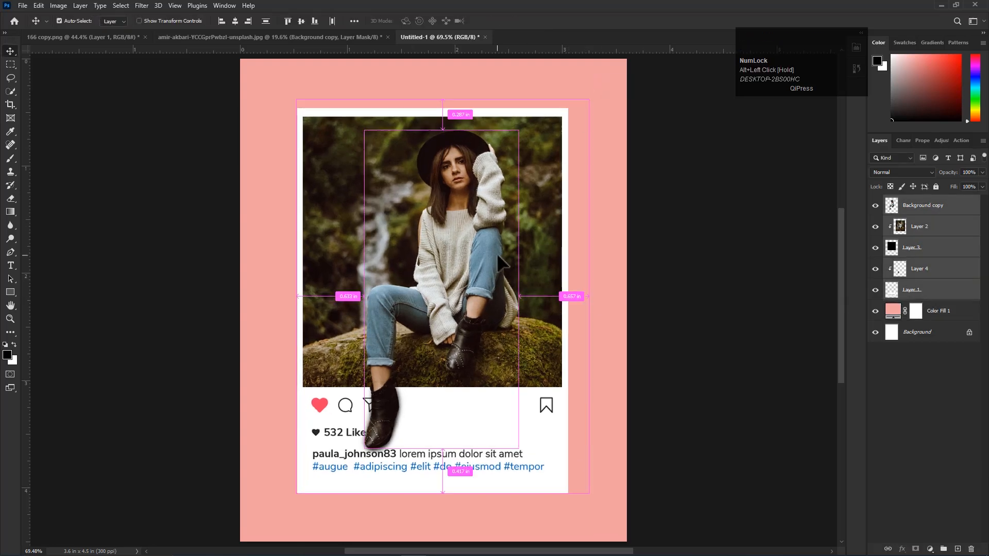
{"action": "key", "text": "ctrl"}
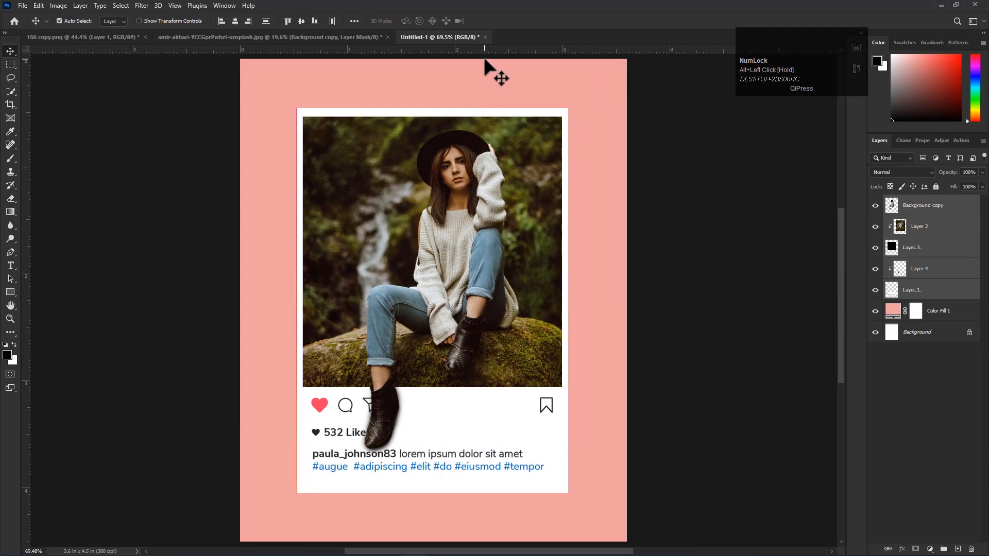